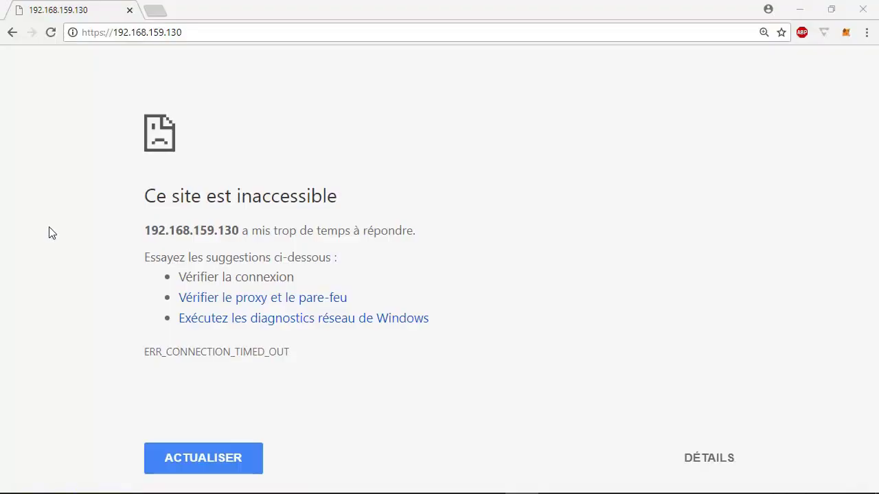
left_click(51, 36)
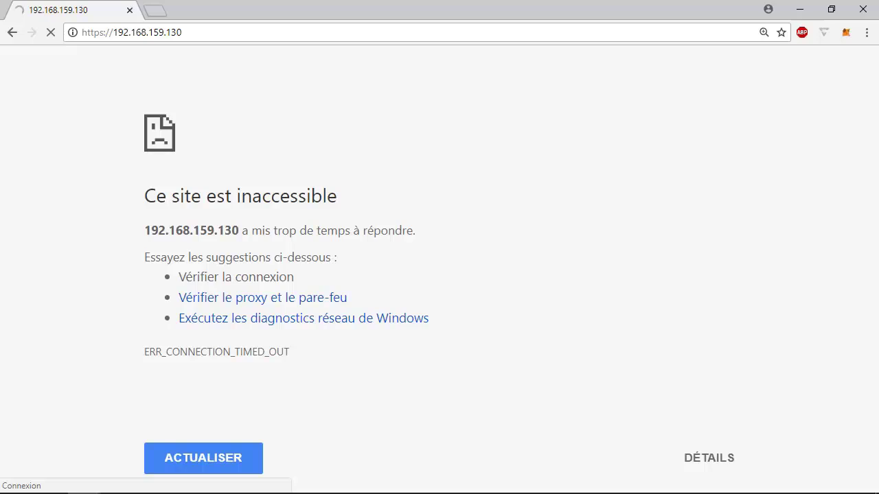
left_click(83, 493)
Ping 192.168.159.130 from the Command Prompt to test the pfSense machine.
type("ping 192.168.159")
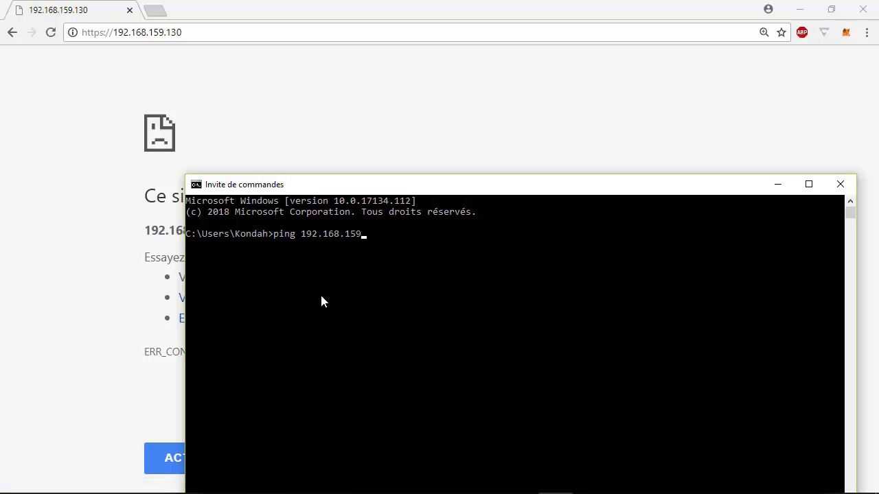
type(".130")
key("Return")
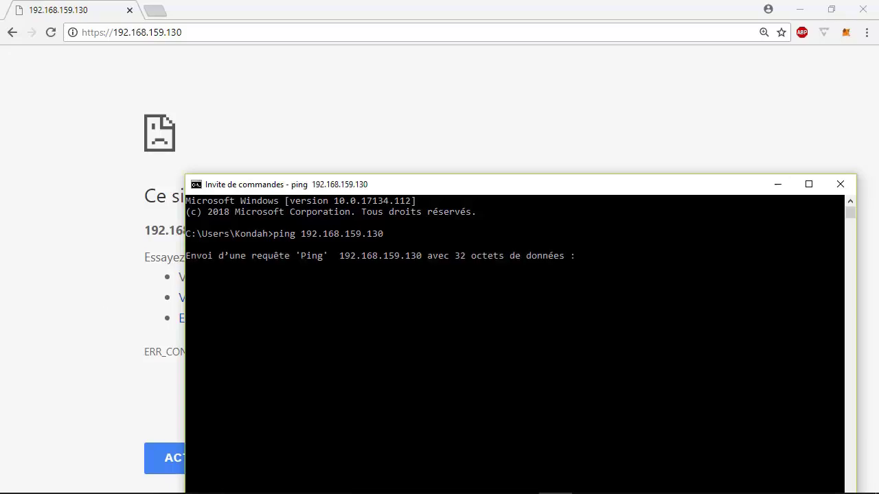
key("alt+Tab")
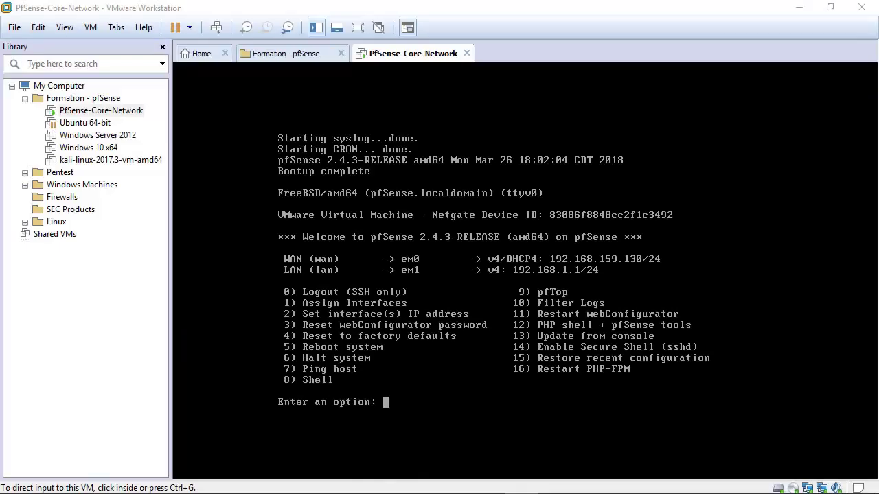
Choose option 8 (Shell) on the pfSense console menu to get a root prompt.
left_click(431, 385)
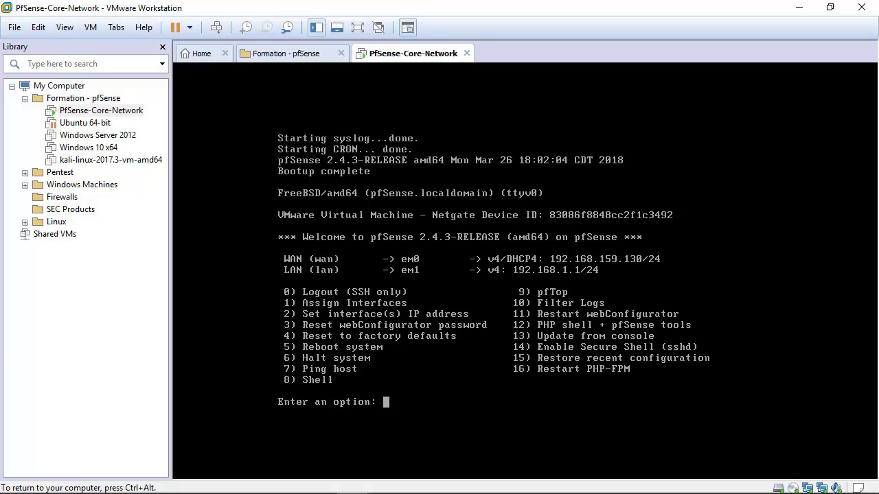
type("*")
key("BackSpace")
type("8")
key("Return")
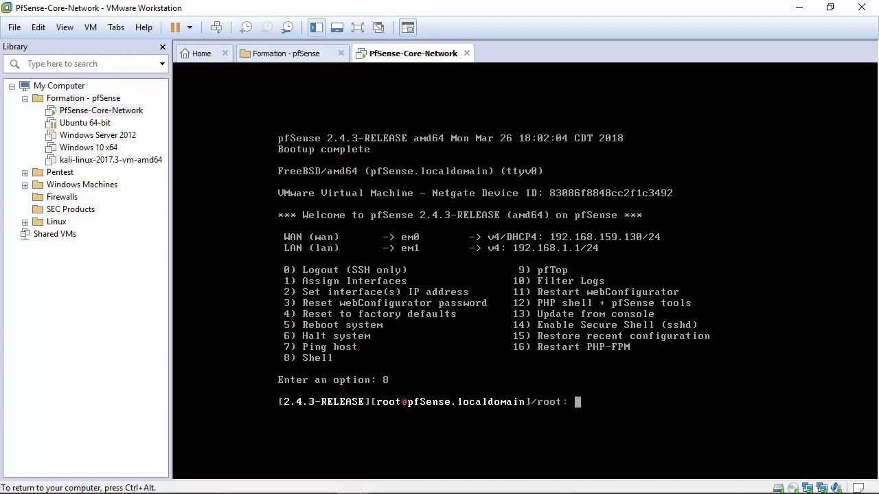
key("ctrl+alt")
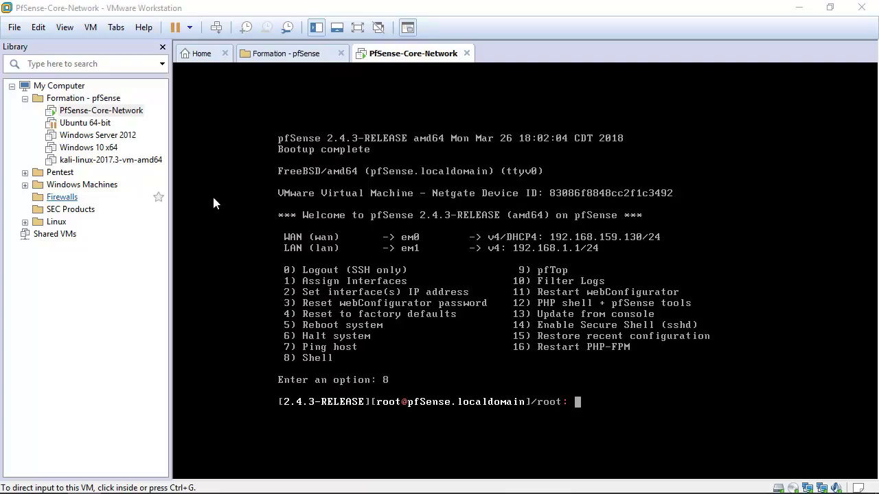
left_click(560, 309)
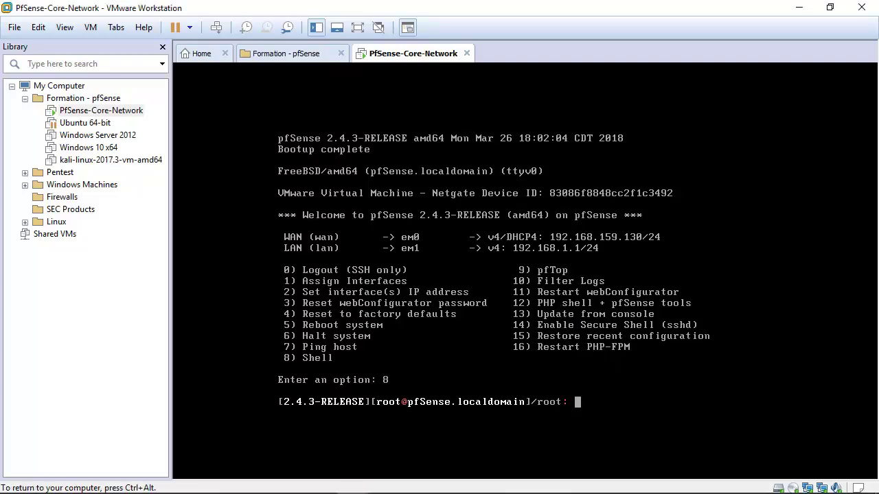
Run pfSsh.php playback enableallowallwan at the root shell to allow all WAN traffic.
type("pfS")
key("Tab")
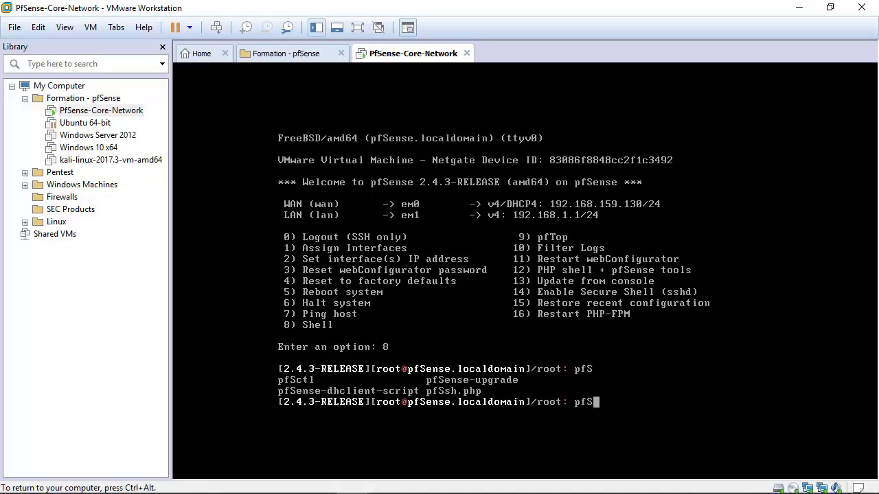
type("s")
key("Tab")
type("playback enq")
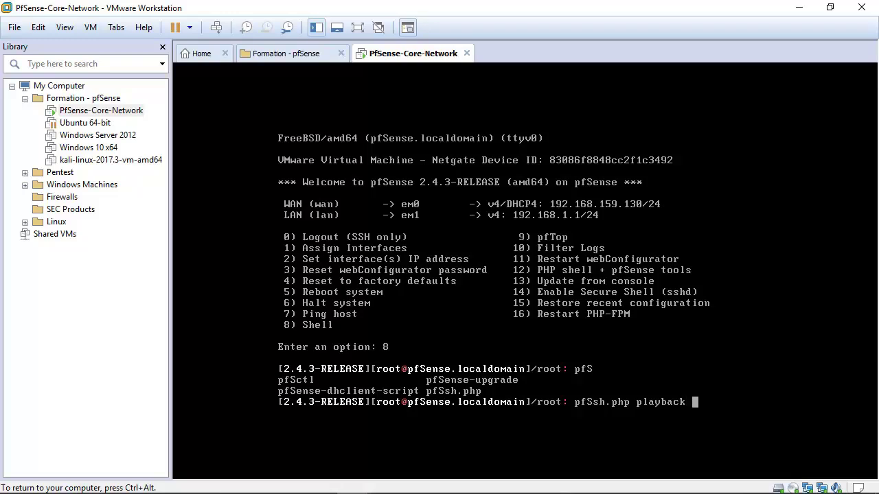
type("bleallowall")
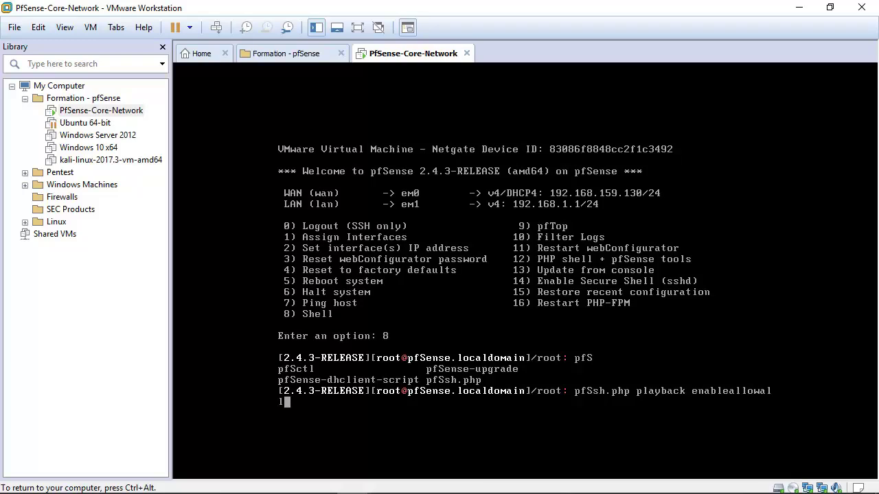
type("wan")
key("Return")
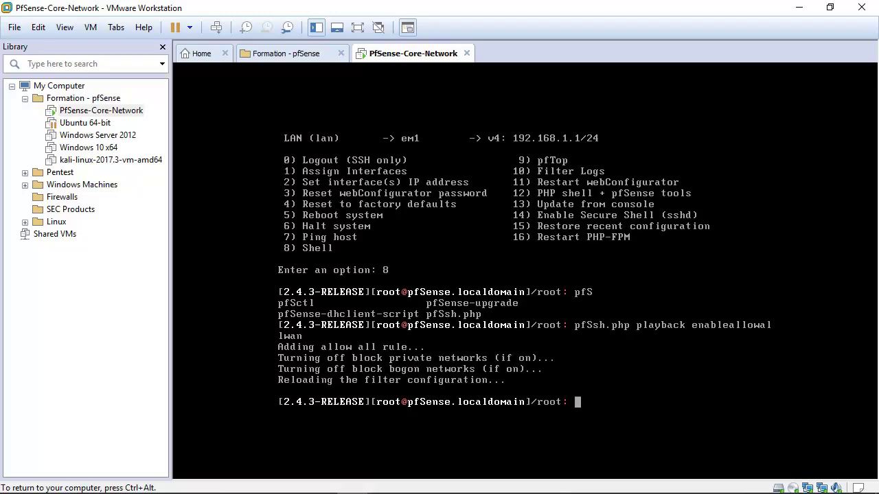
key("ctrl+alt")
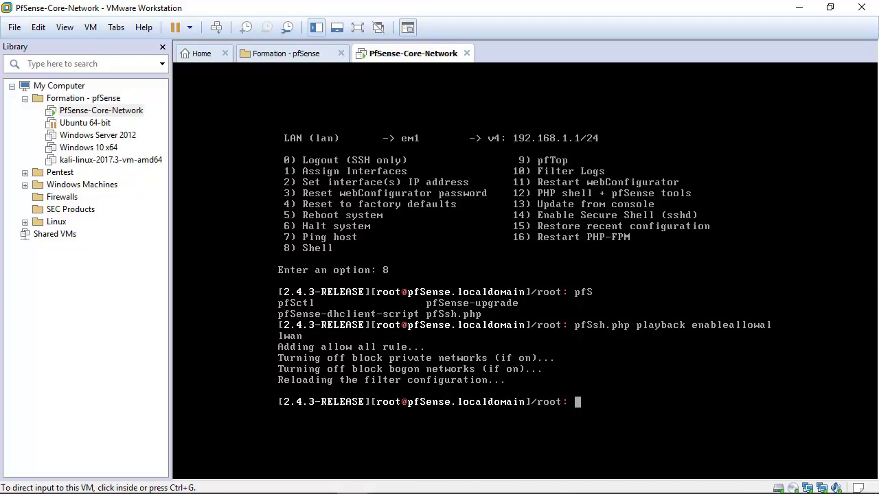
left_click(353, 493)
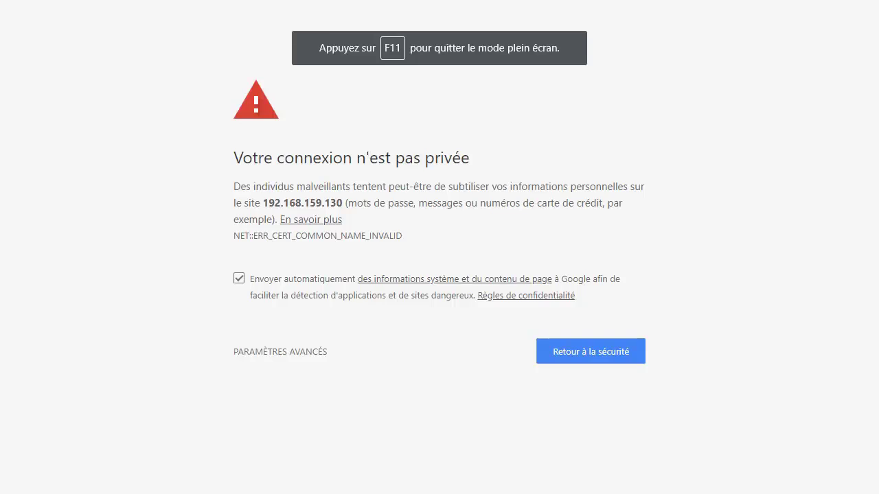
Bypass Chrome's certificate warning via Paramètres avancés and continue to 192.168.159.130.
left_click_drag(210, 115, 518, 371)
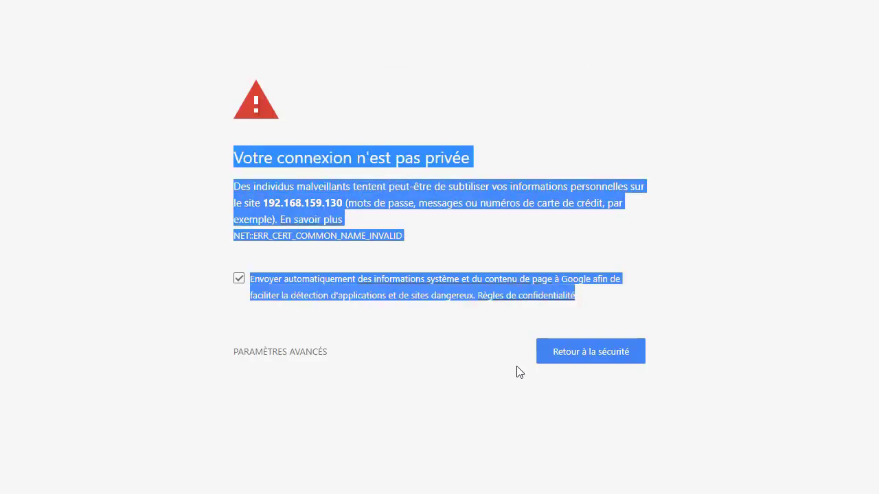
left_click(256, 353)
scroll(285, 388, "down", 1)
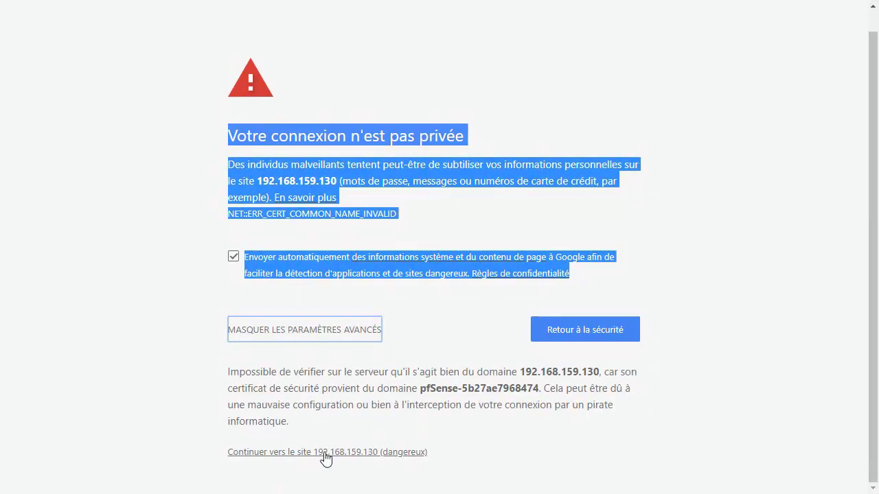
left_click(399, 454)
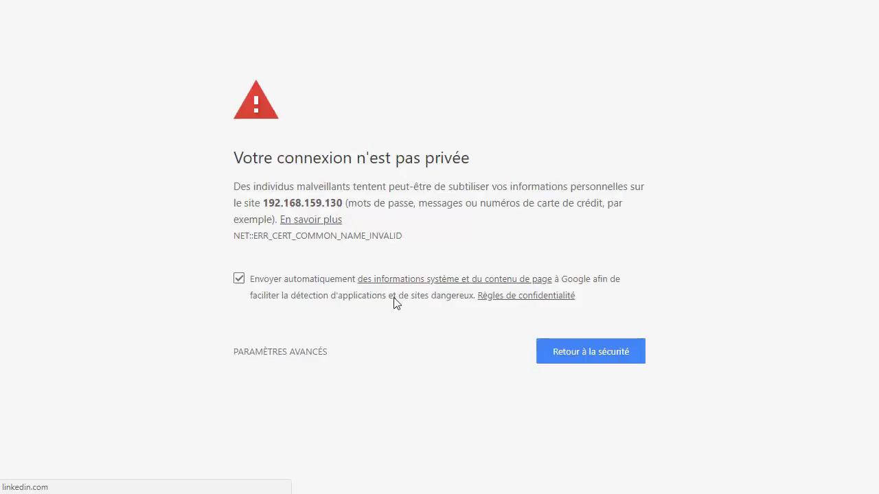
left_click(306, 352)
left_click(327, 474)
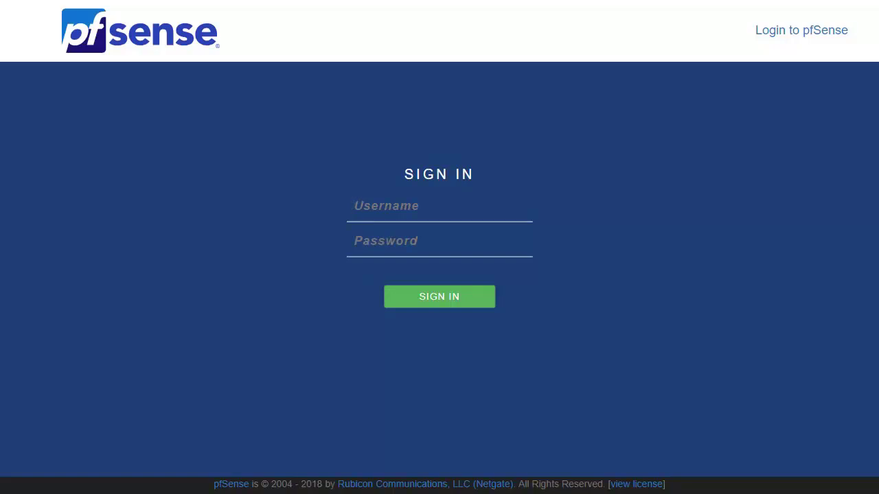
Start a ping from Command Prompt, mistyped as 192.168.158.130.
key("alt+Tab")
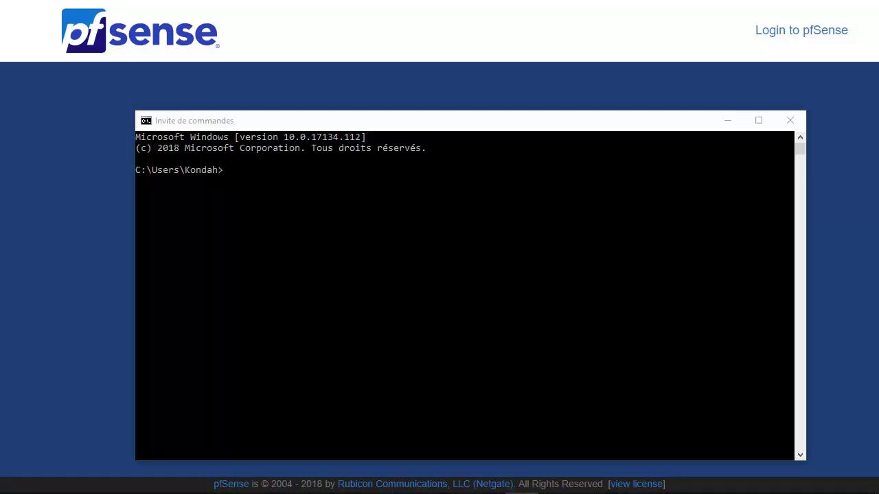
left_click(225, 222)
type("cd")
key("BackSpace")
key("BackSpace")
type("p")
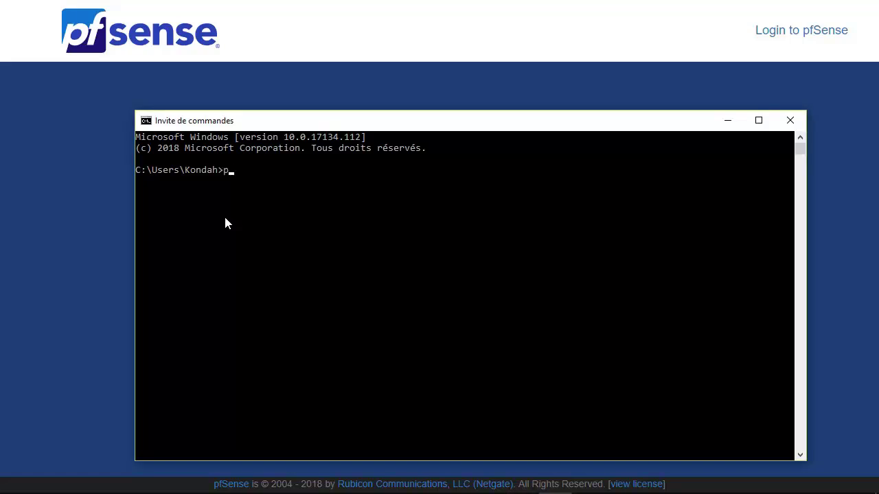
type("ing 192.168.158.130")
key("Return")
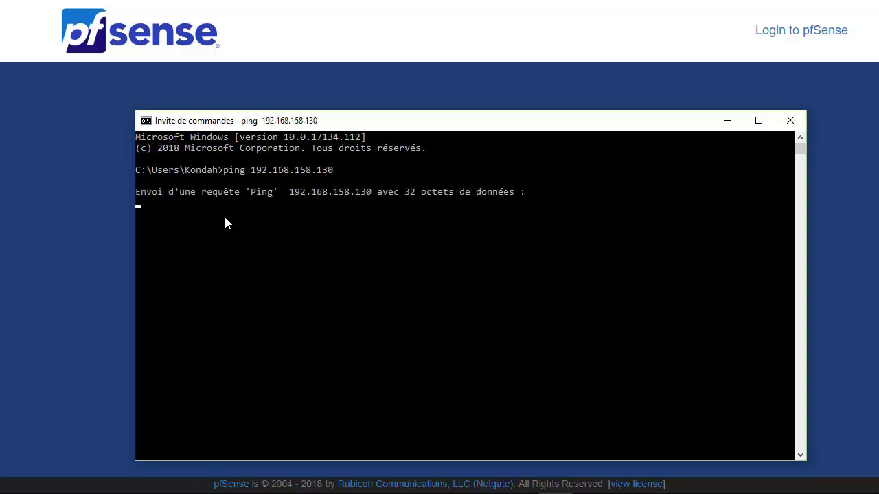
Correct the address and ping 192.168.159.130, getting 4 of 4 replies.
key("ctrl+c")
key("Up")
key("Left")
key("Left")
key("Left")
key("Left")
key("BackSpace")
type("9")
key("Return")
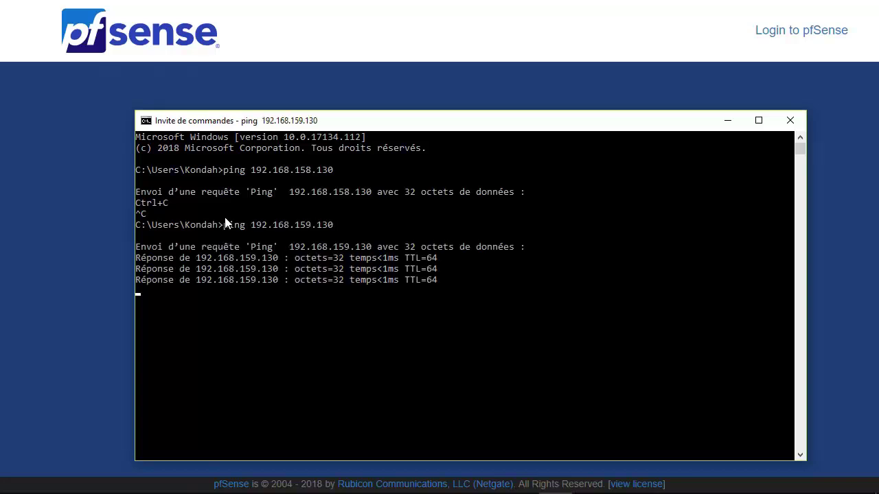
key("alt+Tab")
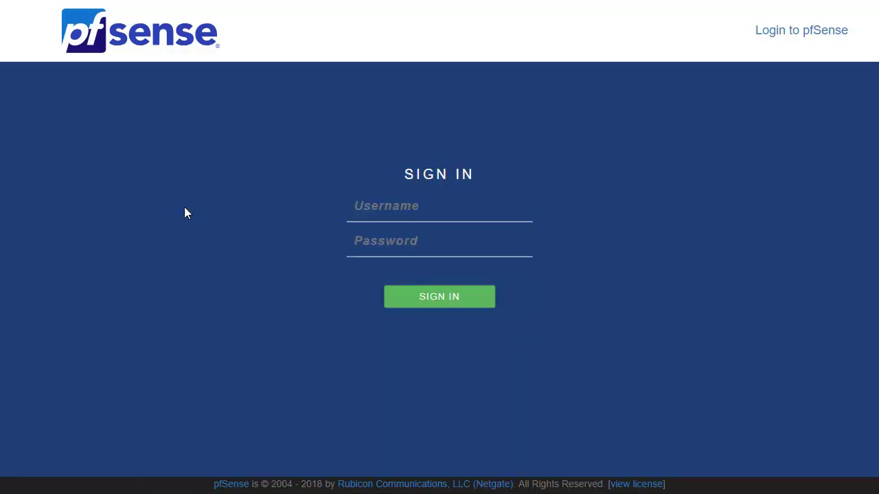
Sign in as admin with the account password and advance the wizard past its first two pages.
left_click(357, 201)
type("pfsens")
key("BackSpace")
key("BackSpace")
key("BackSpace")
key("BackSpace")
key("BackSpace")
key("BackSpace")
type("admin")
key("Tab")
type("pfsense")
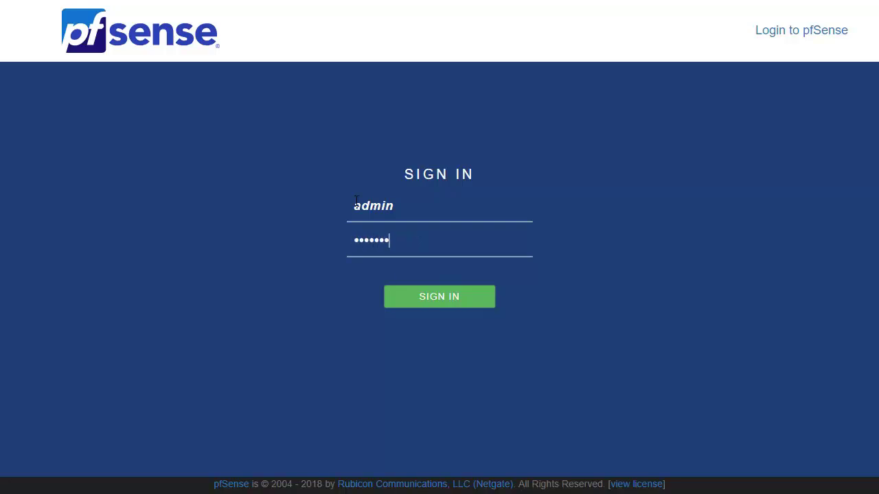
key("Return")
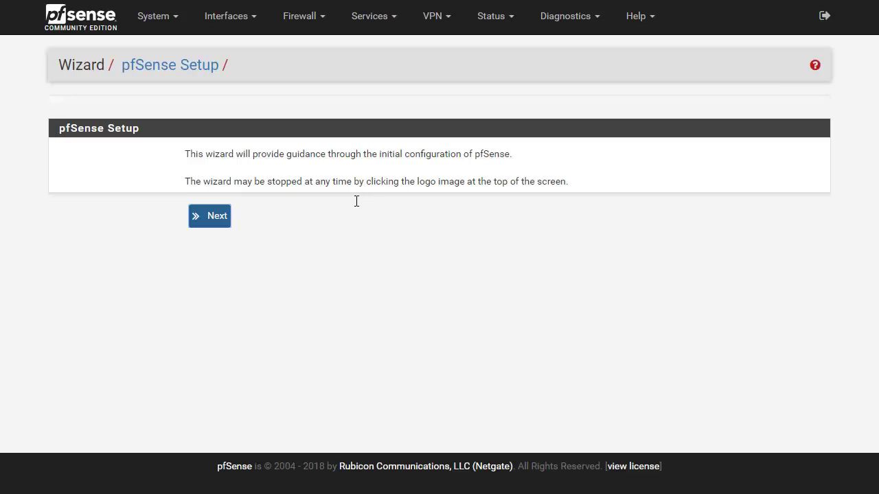
left_click(211, 219)
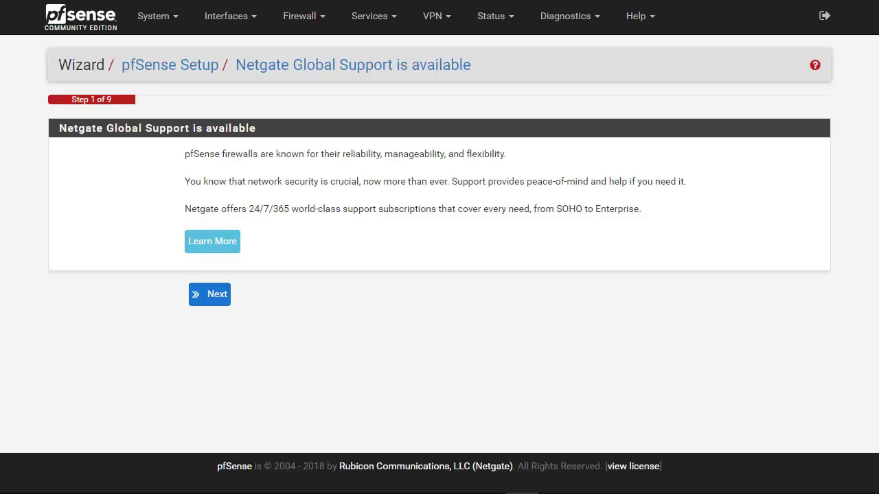
left_click(208, 297)
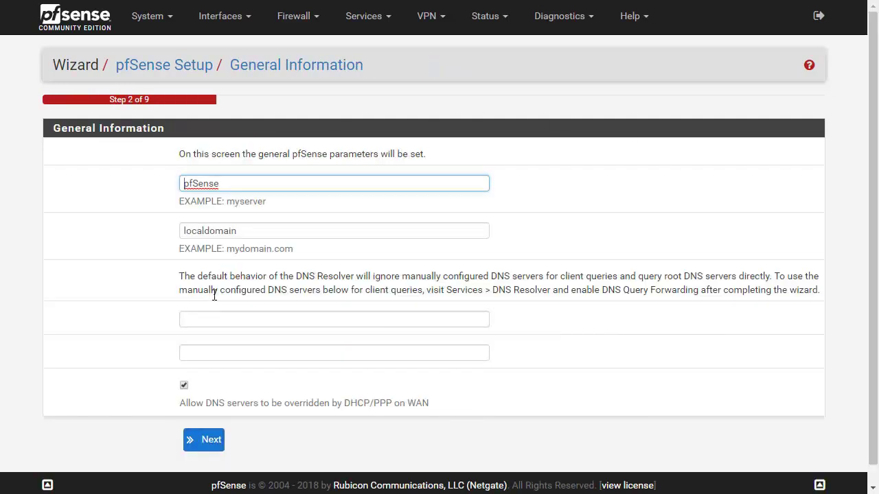
Change the hostname to pfSense-CoreNetwork, keep domain localdomain, and continue.
left_click_drag(240, 186, 53, 171)
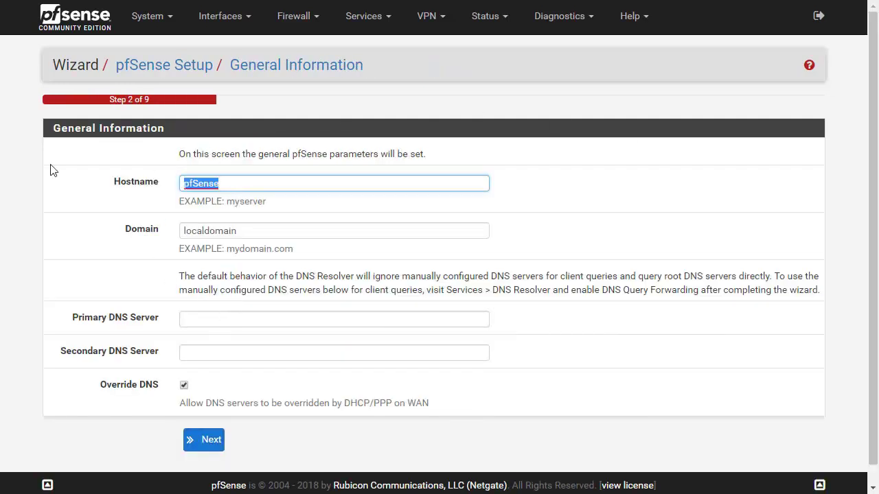
key("End")
type("-")
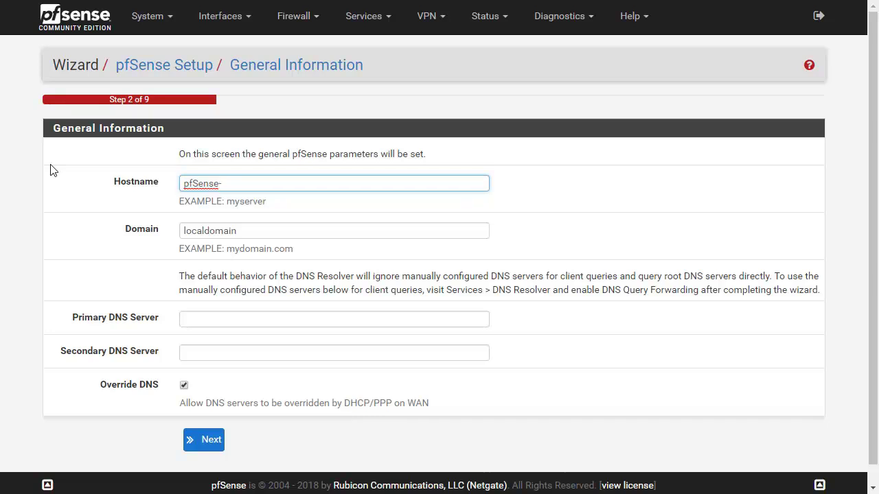
type("CoreNetwork")
key("Tab")
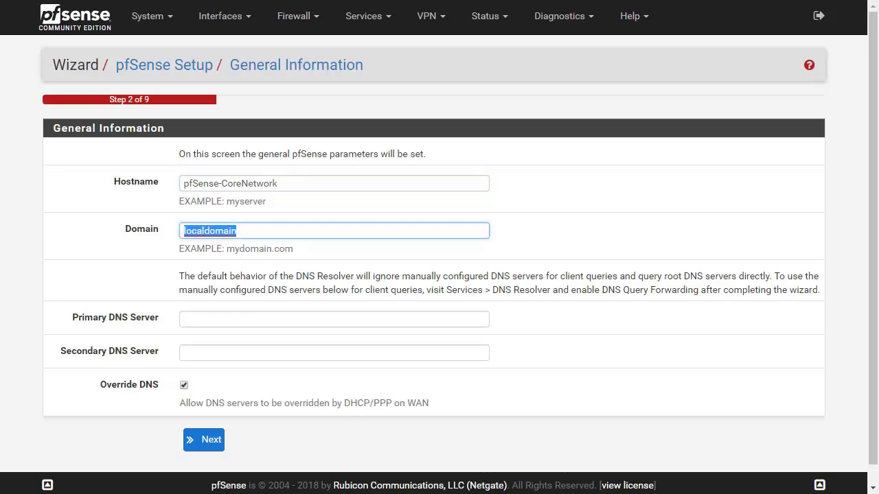
scroll(222, 377, "down", 1)
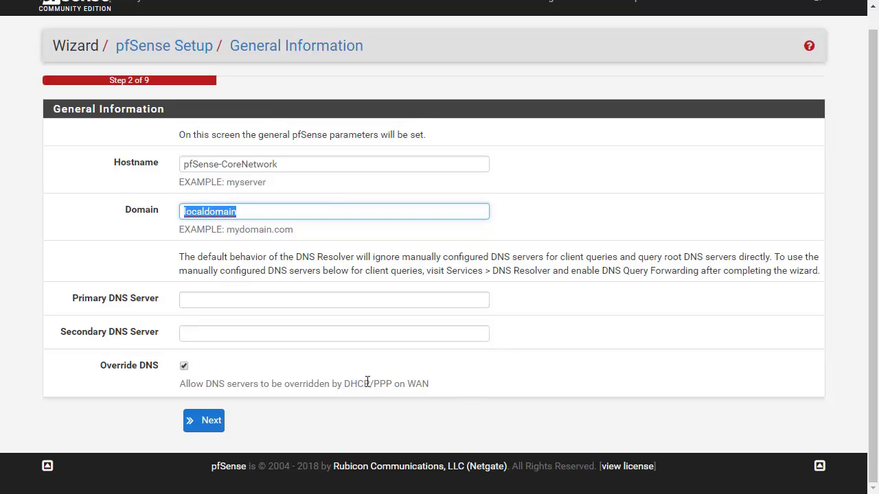
left_click_drag(373, 383, 416, 384)
left_click(416, 384)
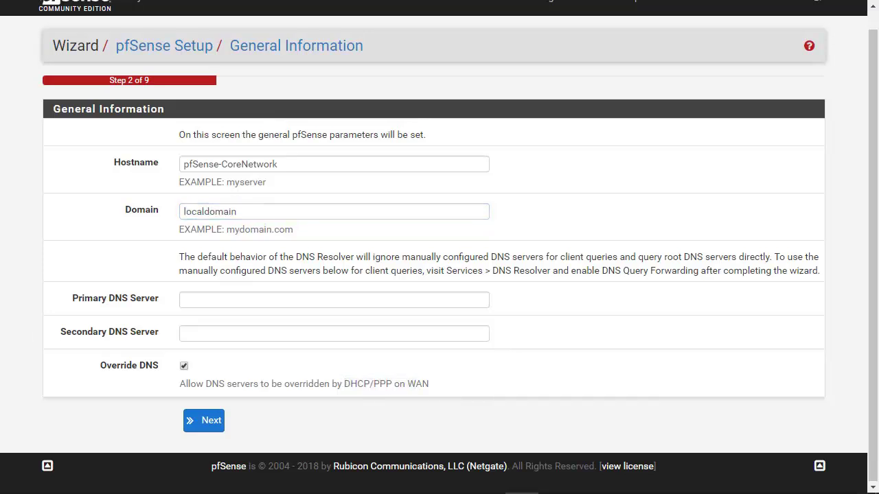
left_click(210, 422)
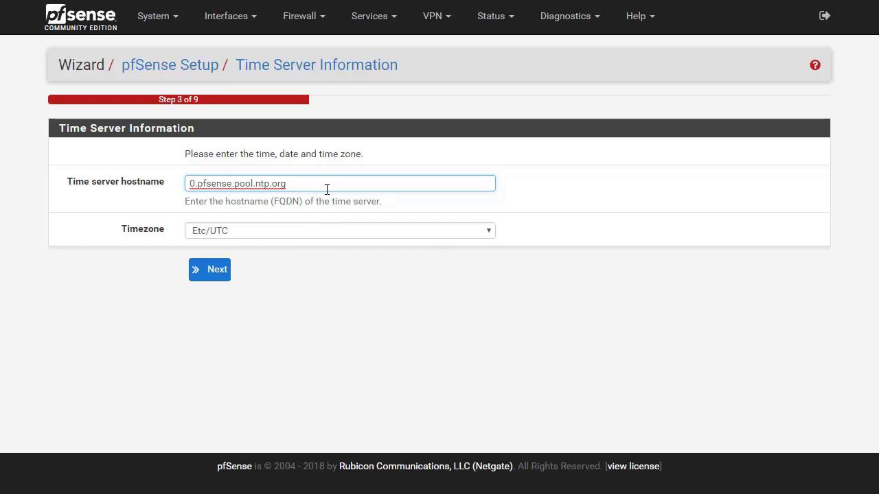
Accept time server 0.pfsense.pool.ntp.org and timezone Etc/UTC unchanged.
triple_click(264, 188)
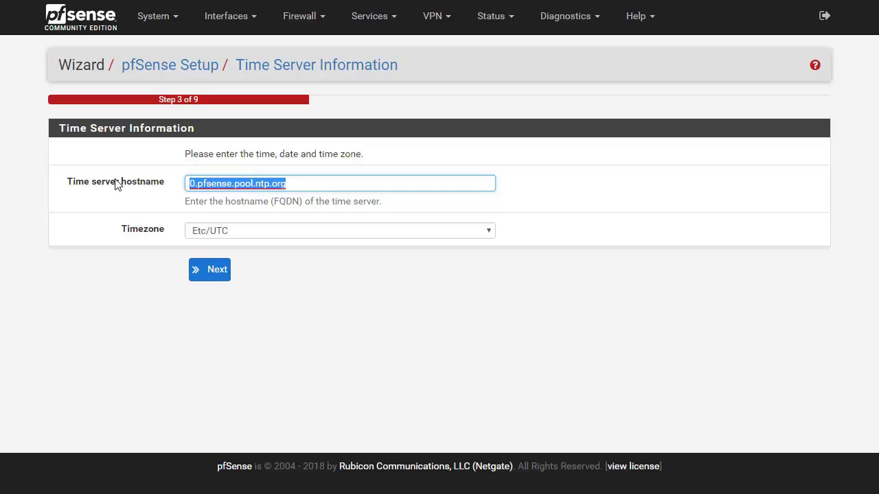
left_click(212, 277)
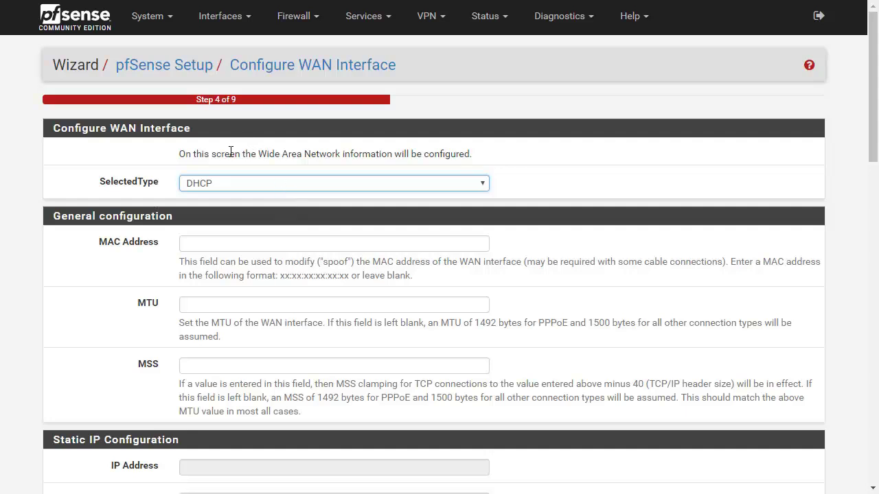
Try the WAN types Static, PPPoE and PPTP, then set the type back to DHCP.
left_click(213, 187)
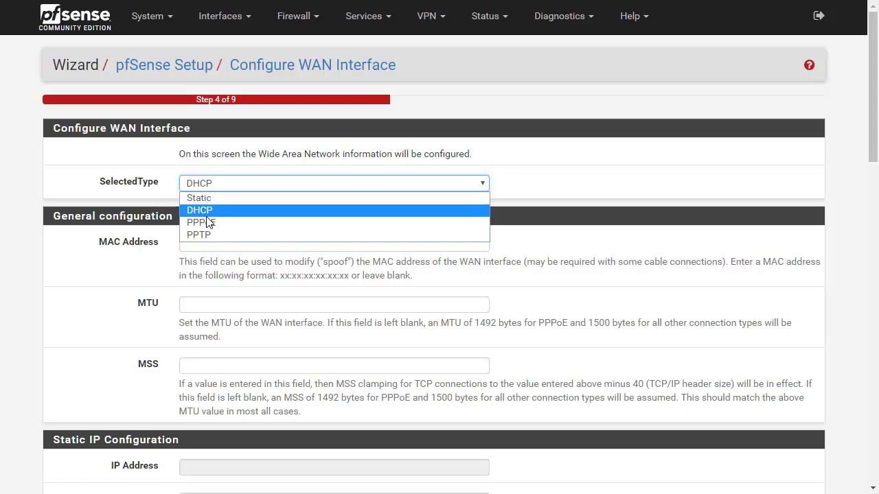
left_click(208, 199)
left_click(210, 183)
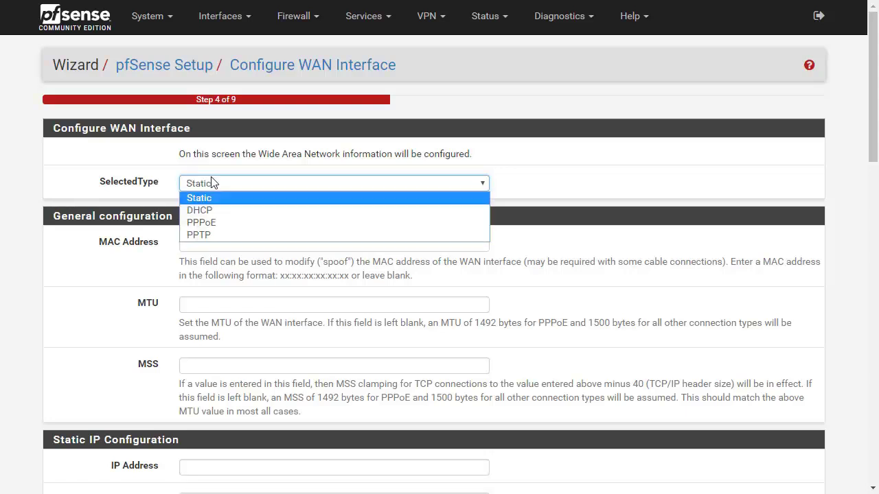
left_click(221, 194)
left_click(226, 183)
left_click(219, 227)
left_click(230, 182)
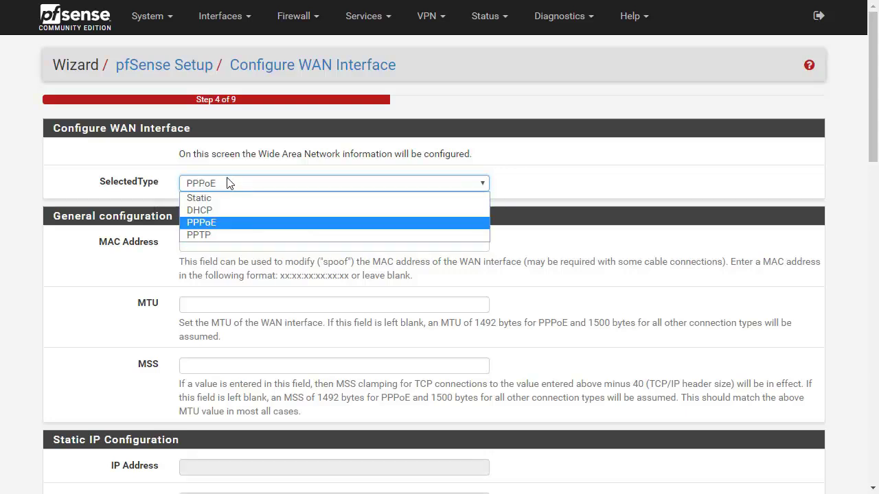
left_click(212, 237)
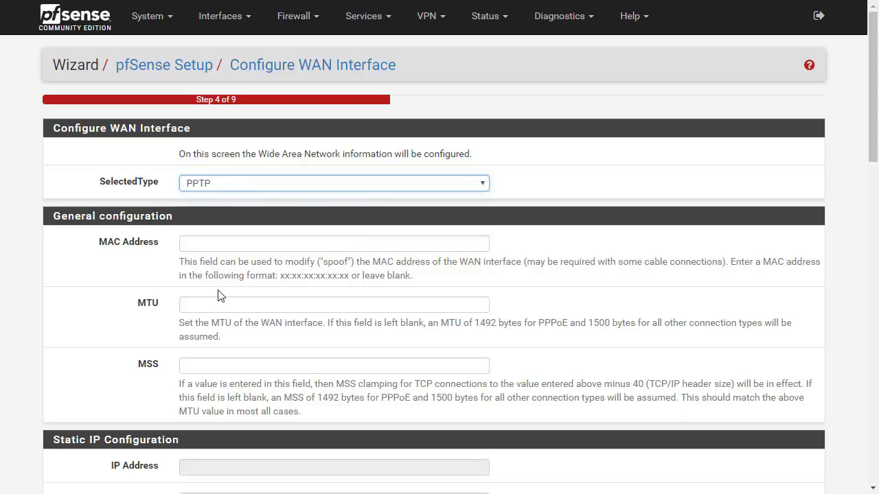
left_click(242, 185)
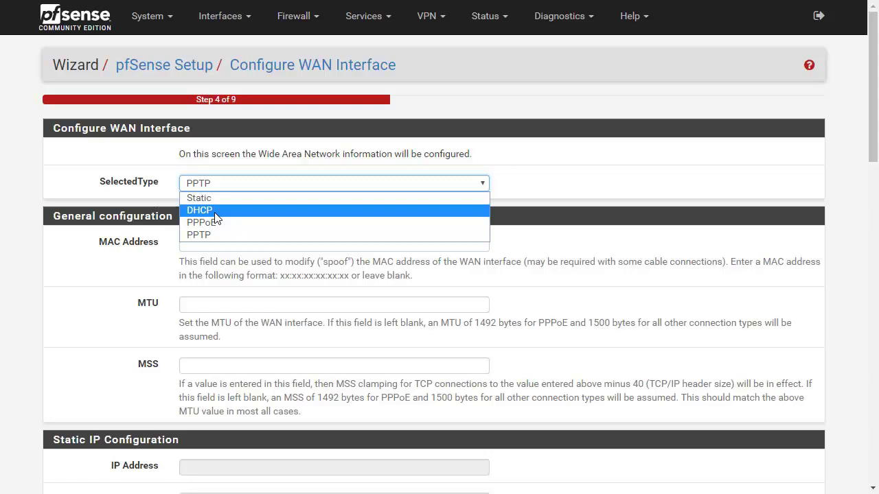
left_click(215, 213)
left_click(248, 183)
left_click(234, 199)
scroll(236, 206, "down", 1)
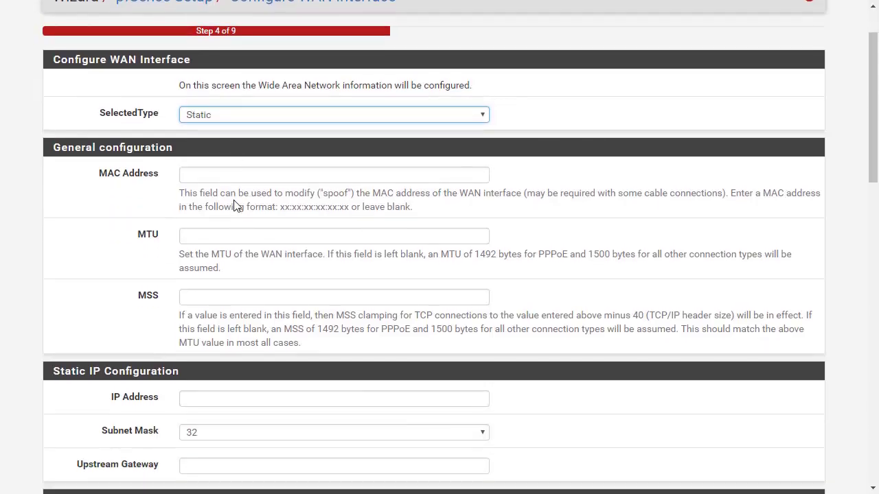
scroll(235, 202, "up", 1)
left_click(242, 186)
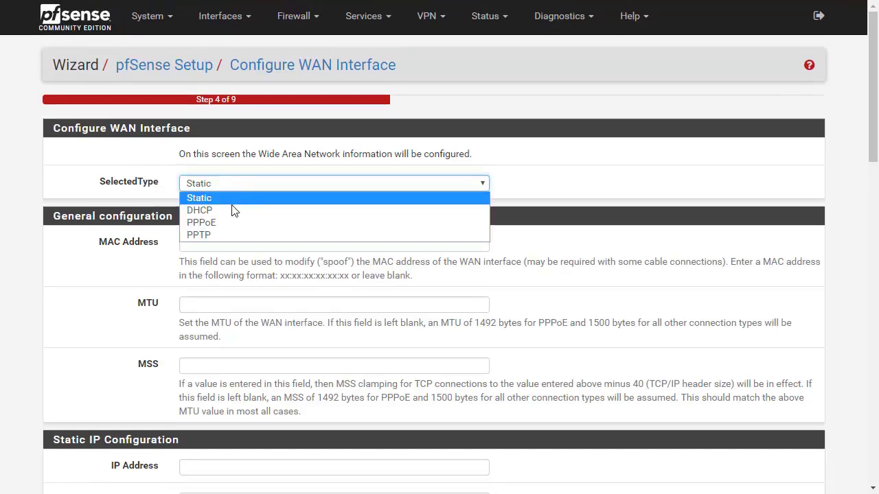
left_click(232, 209)
Review the WAN MAC Address, MTU and MSS settings.
scroll(230, 205, "down", 2)
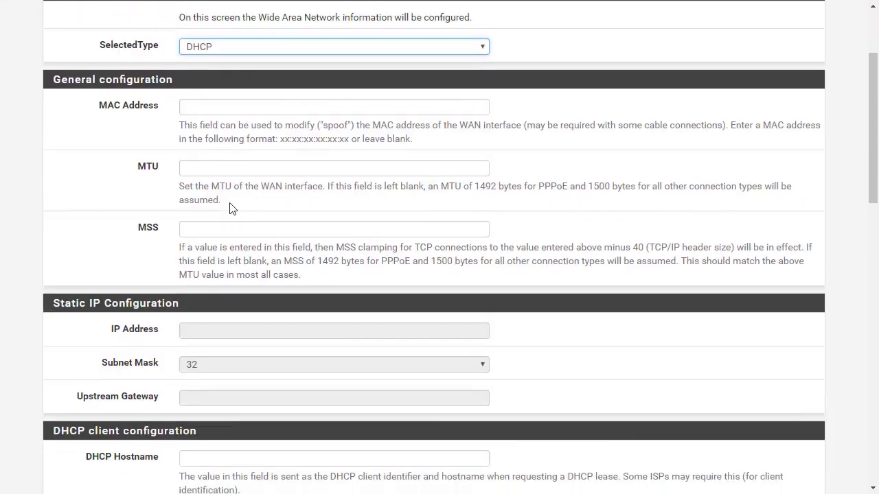
left_click(214, 110)
left_click_drag(184, 124, 560, 122)
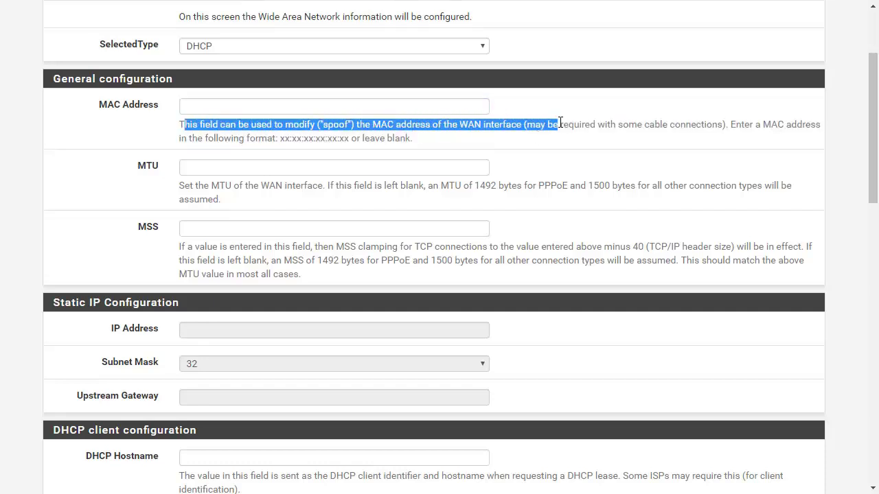
left_click(561, 123)
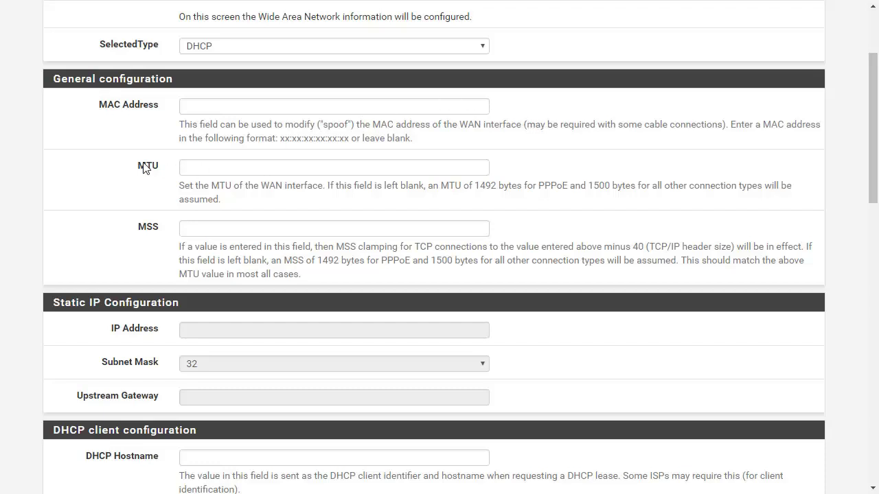
left_click_drag(158, 168, 146, 167)
double_click(171, 231)
scroll(172, 232, "down", 5)
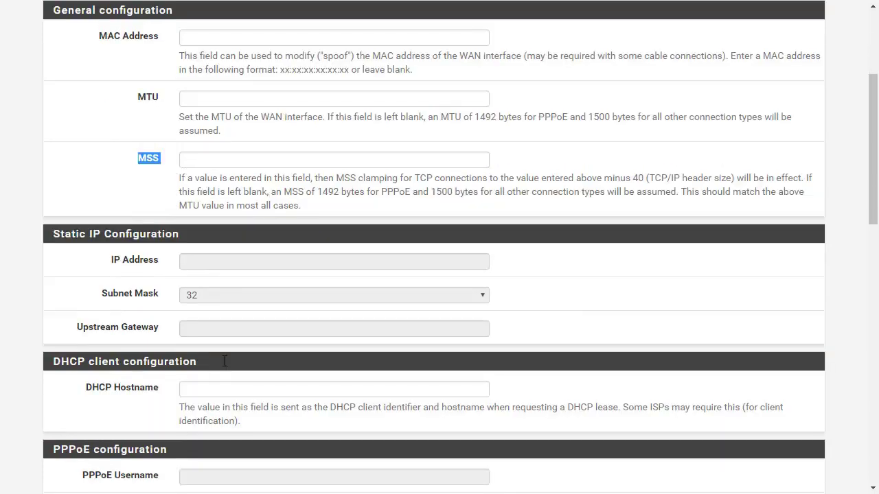
scroll(167, 186, "down", 2)
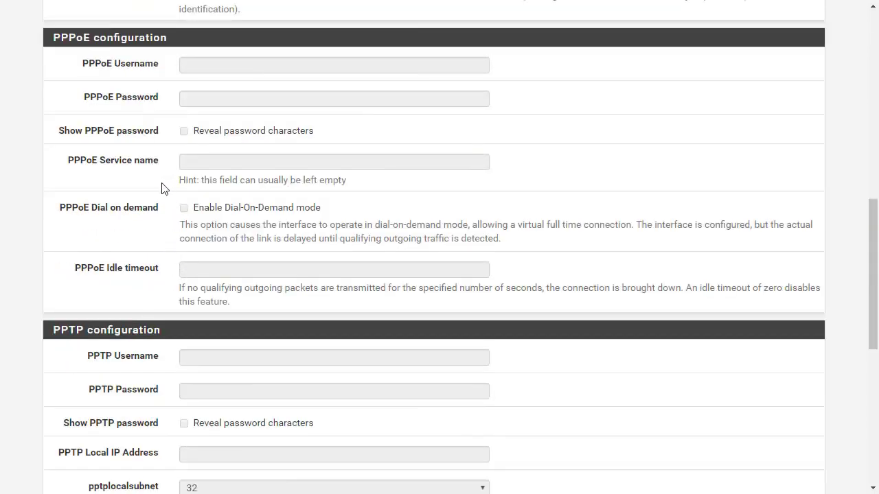
scroll(151, 224, "up", 2)
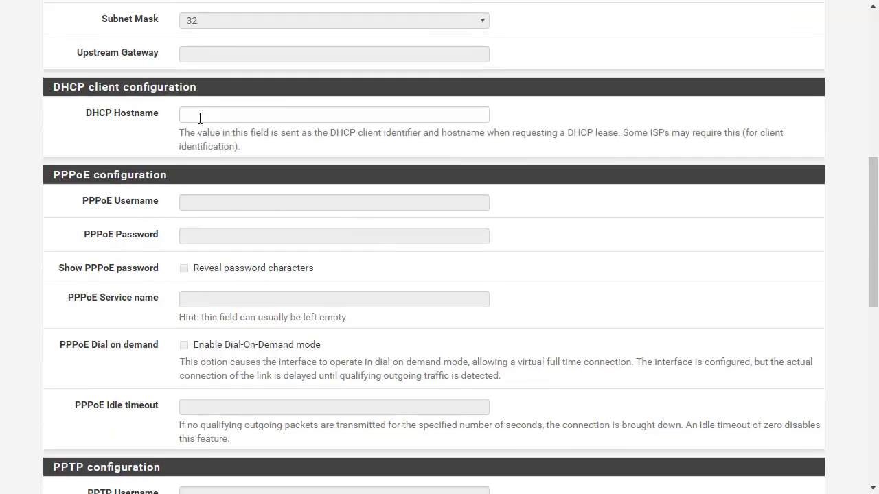
Look over the DHCP hostname and PPPoE settings, then accept the WAN page.
left_click(200, 117)
left_click_drag(69, 174, 158, 428)
scroll(157, 429, "down", 3)
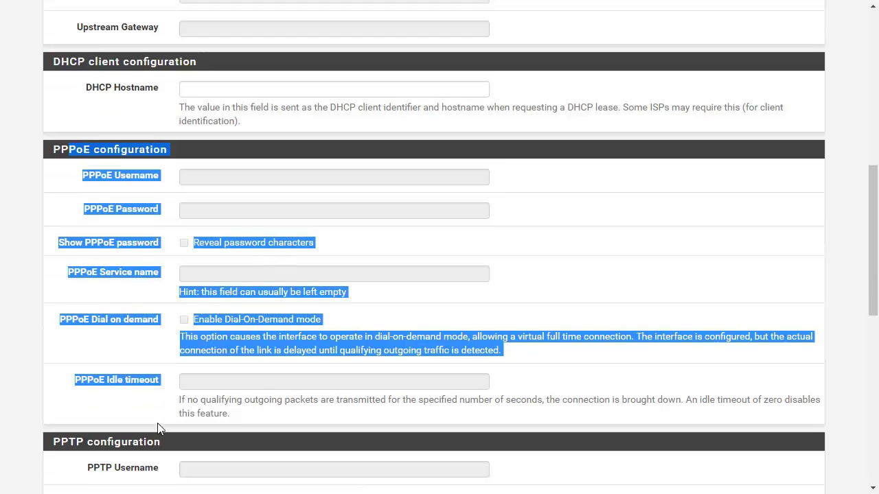
scroll(157, 428, "down", 5)
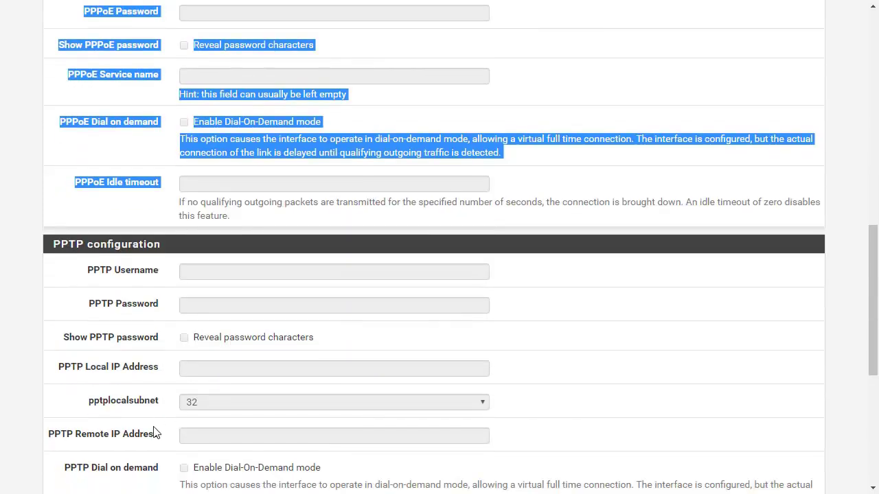
scroll(155, 430, "up", 5)
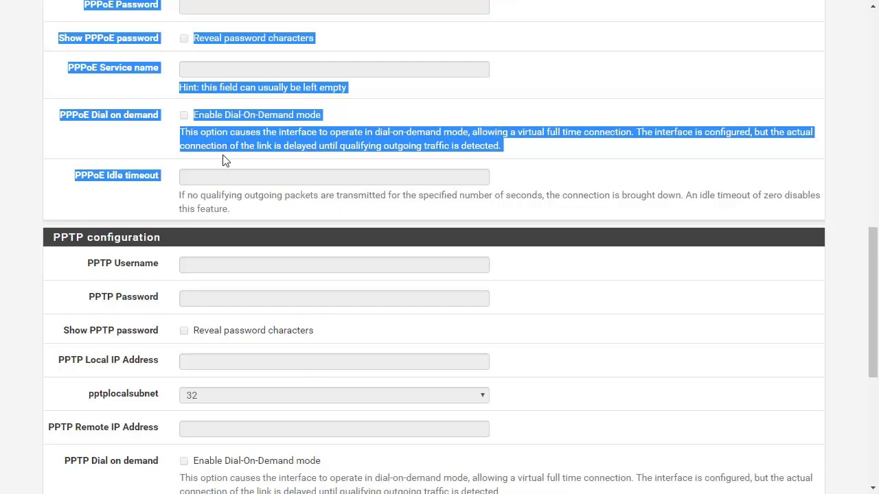
scroll(223, 155, "down", 4)
scroll(224, 155, "down", 1)
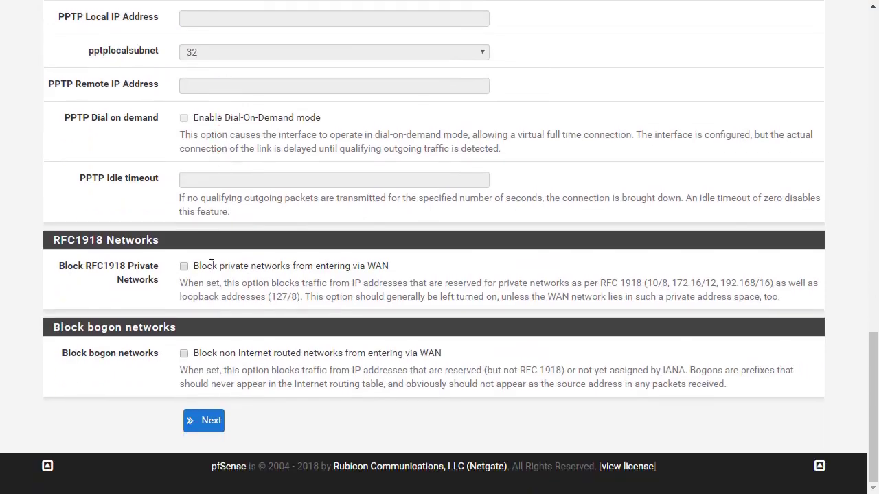
left_click(206, 421)
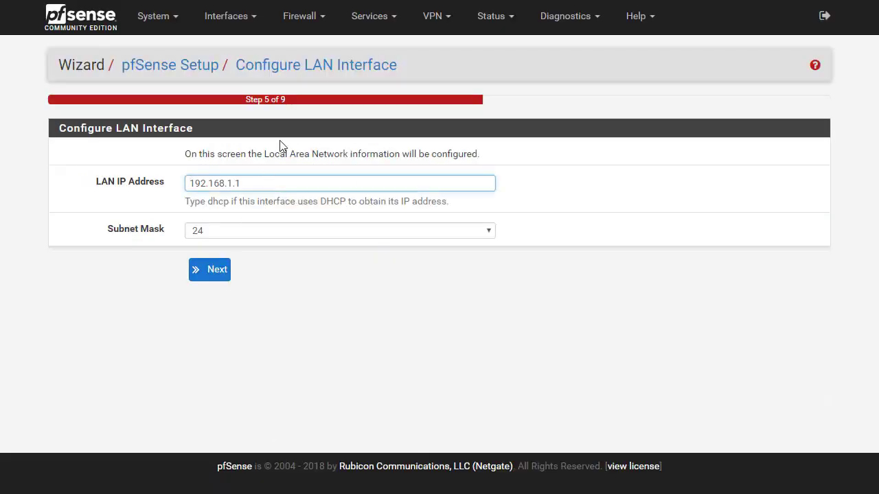
Change the LAN IP address to 192.168.1.111.
left_click_drag(275, 182, 127, 184)
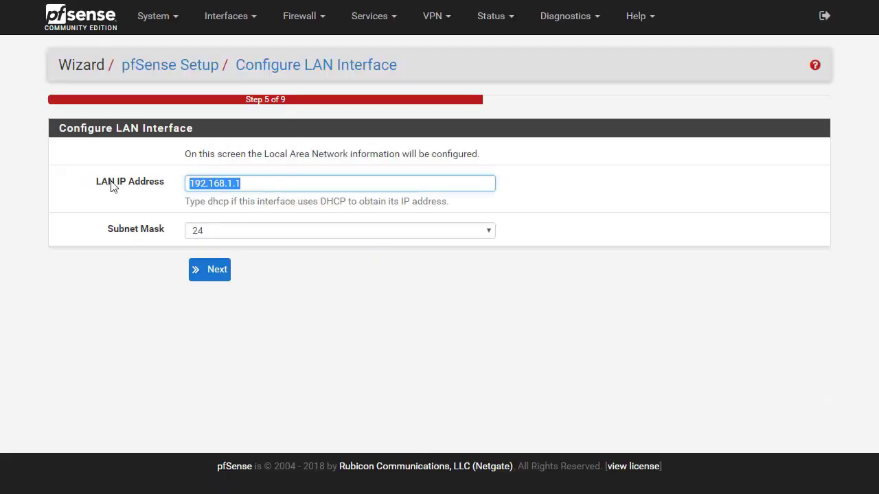
left_click(266, 180)
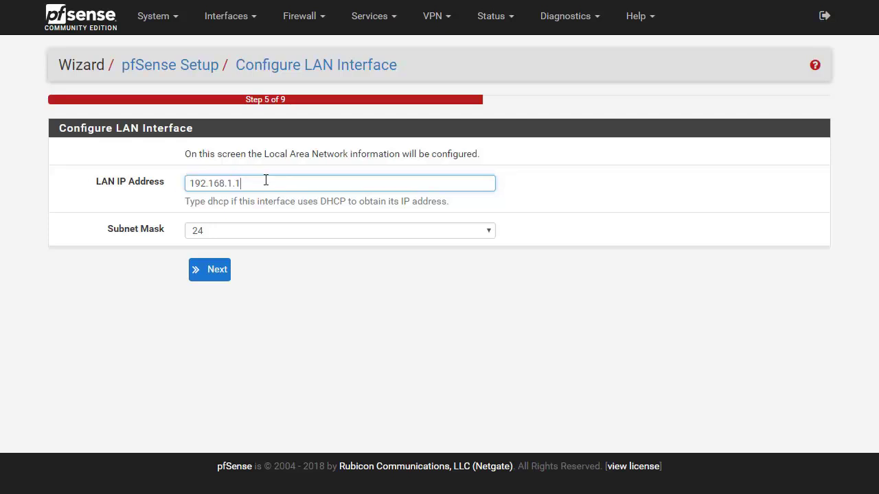
type("11")
left_click(217, 270)
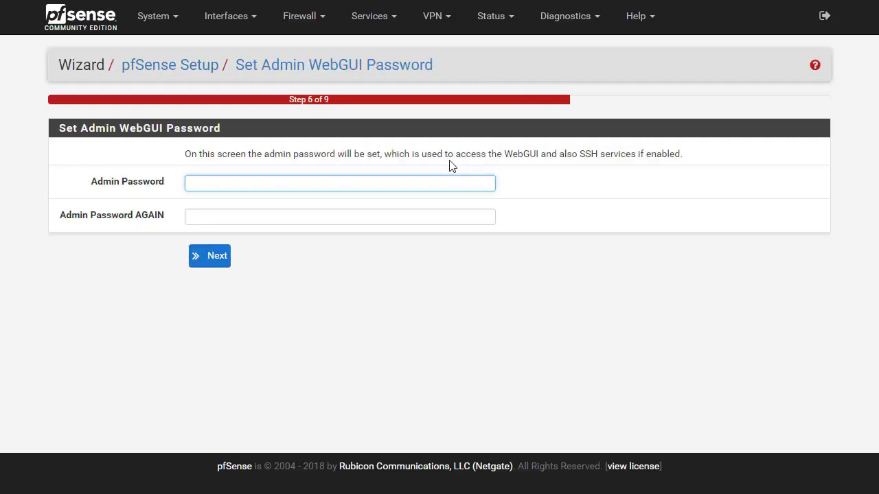
Enter and confirm a new admin WebGUI password.
type("pfsense")
key("Tab")
type("pfsense")
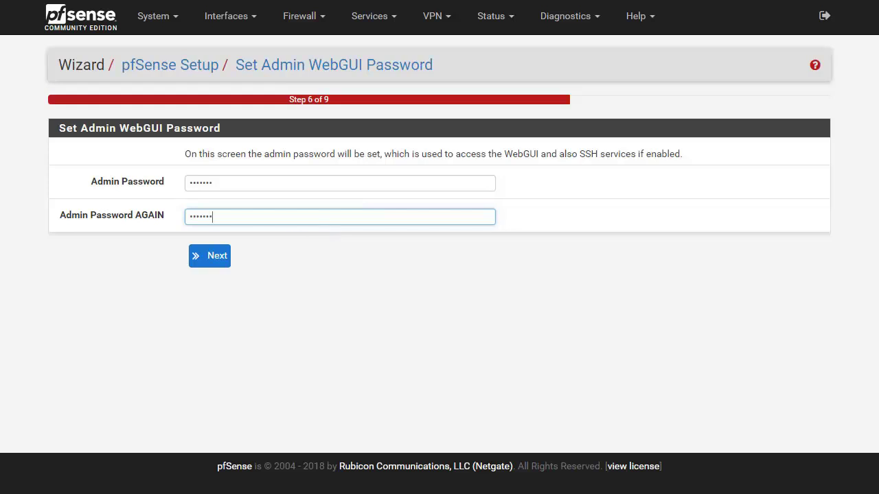
left_click_drag(579, 153, 709, 157)
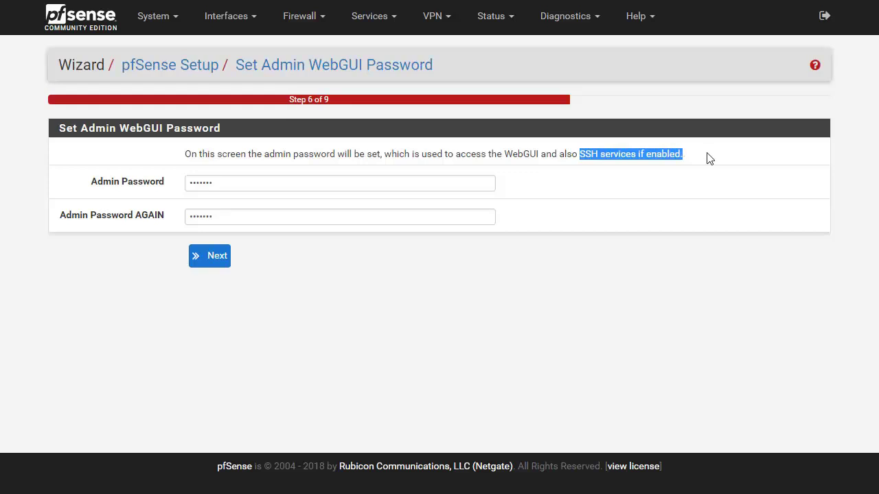
left_click(209, 260)
Reload pfSense with the wizard settings and review the dashboard's System Information.
left_click(233, 188)
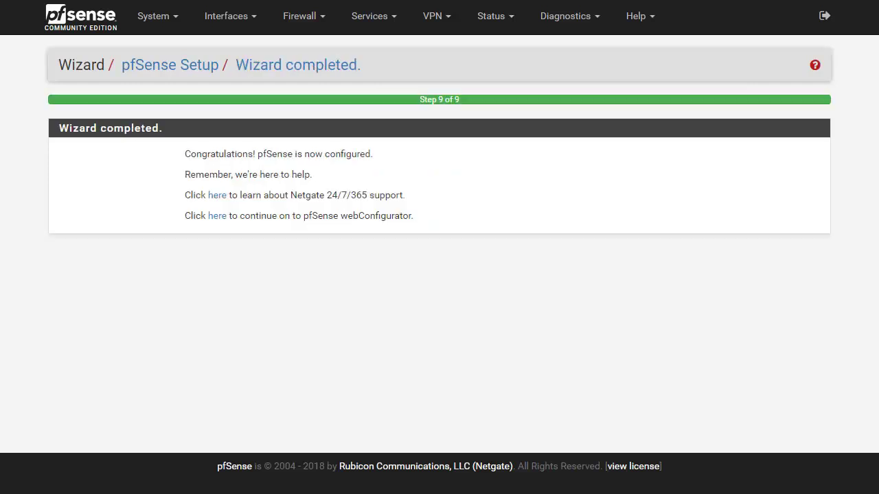
left_click(221, 223)
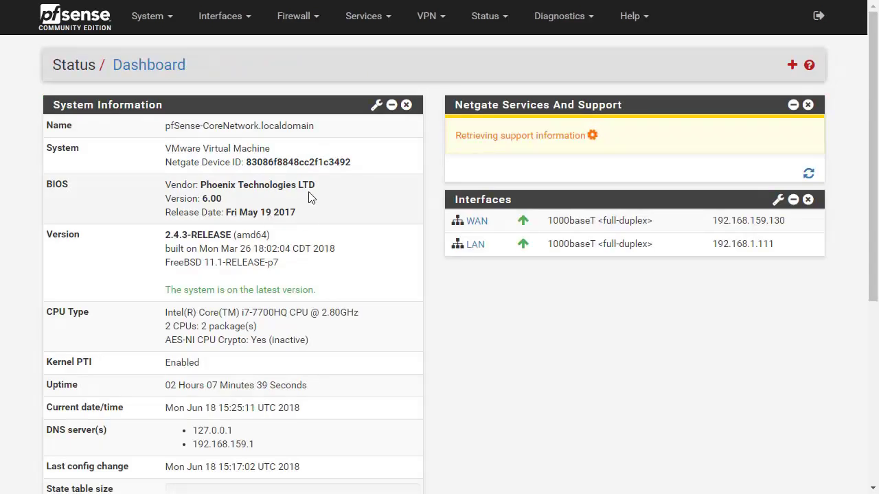
scroll(309, 198, "down", 5)
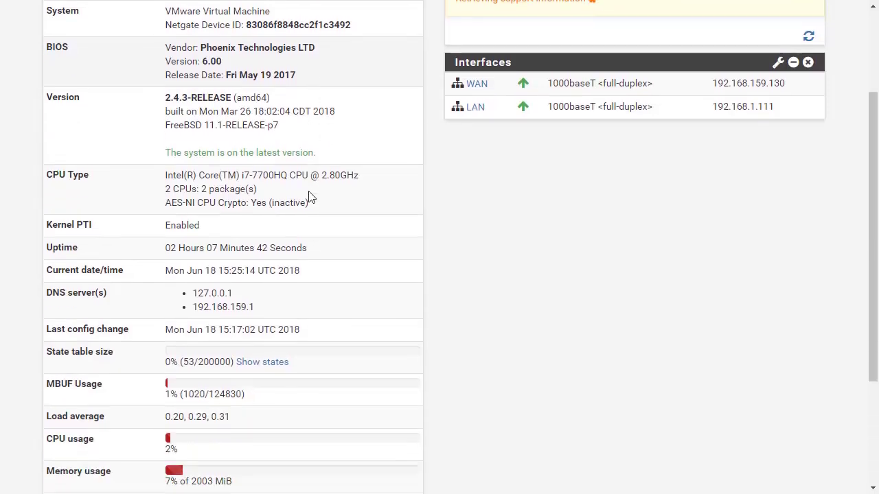
scroll(284, 234, "up", 5)
scroll(210, 230, "down", 5)
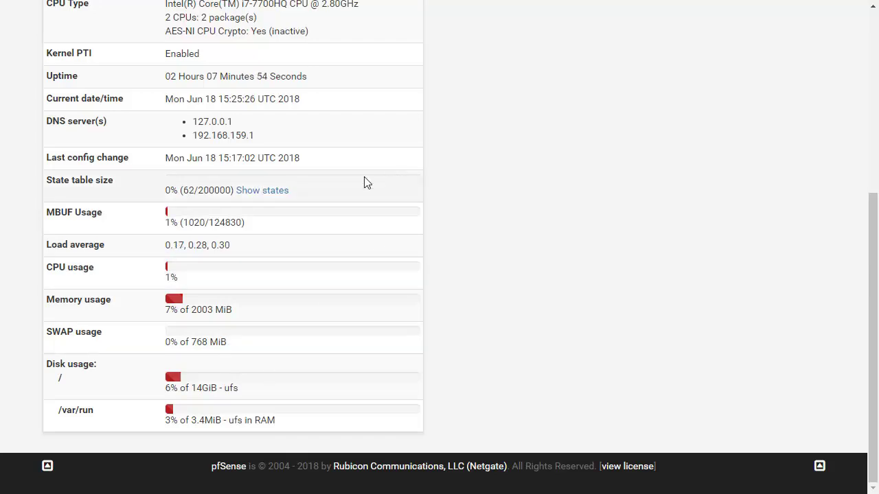
scroll(345, 183, "up", 4)
scroll(345, 183, "down", 3)
scroll(237, 87, "up", 2)
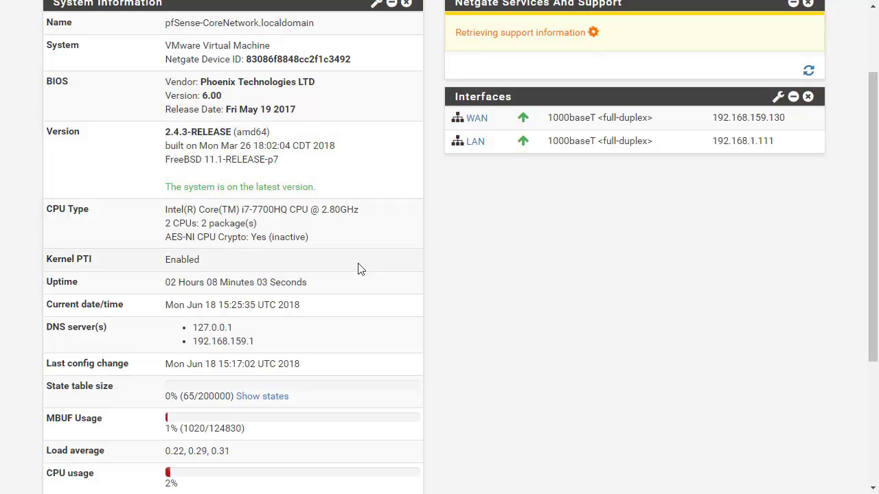
scroll(314, 259, "down", 2)
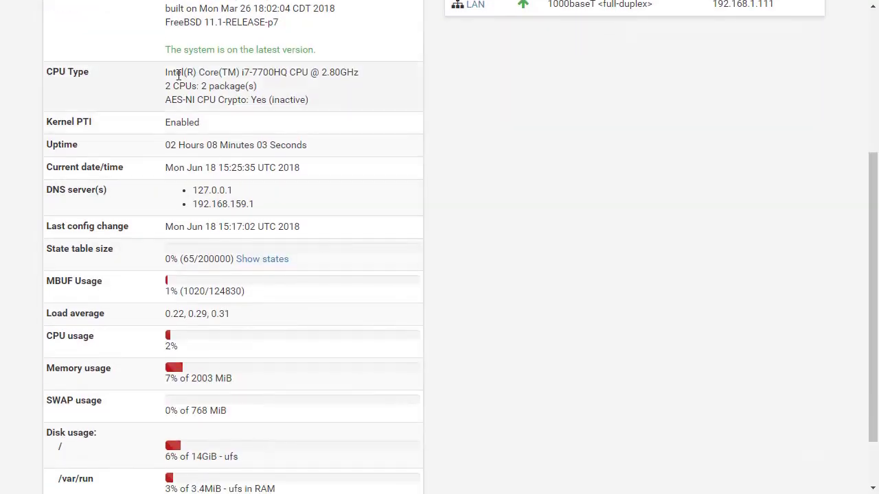
Highlight the CPU Type details, then bring up the Available Widgets list.
triple_click(202, 73)
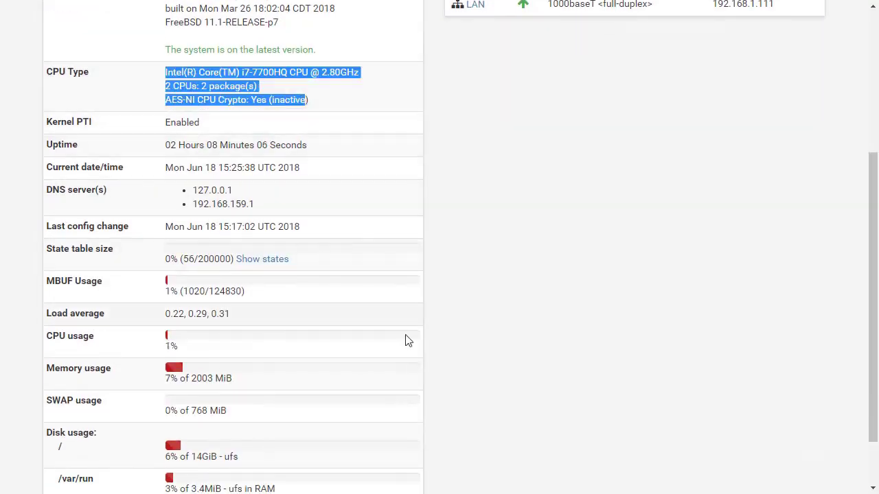
scroll(453, 190, "down", 1)
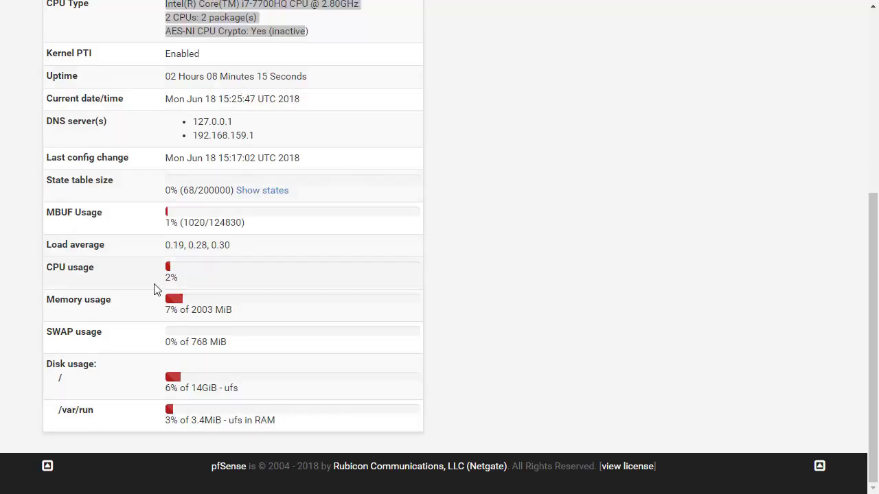
scroll(529, 280, "up", 5)
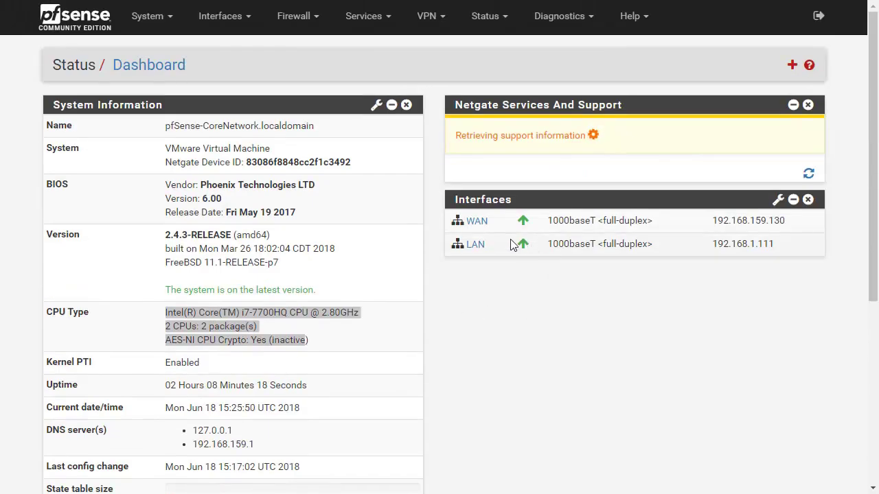
left_click(792, 66)
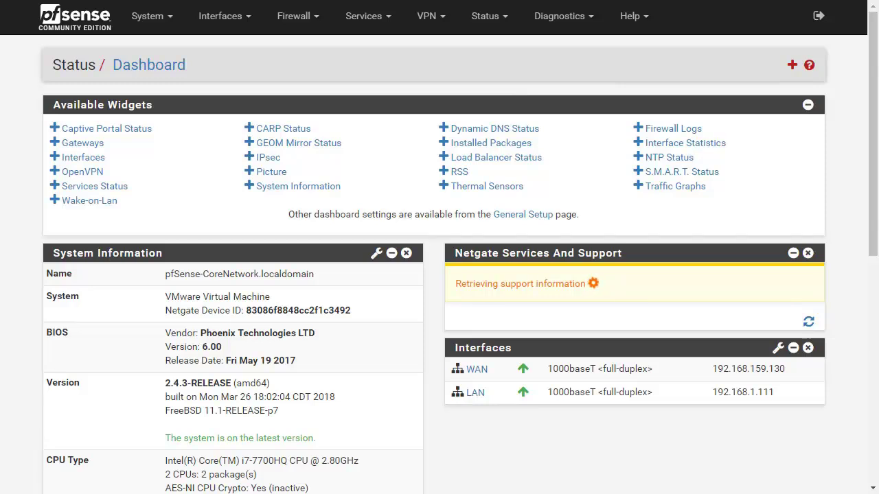
Add a Picture widget titled 'Cours PfSense Alphorm' with the chosen picture.
left_click_drag(280, 175, 546, 239)
left_click(262, 172)
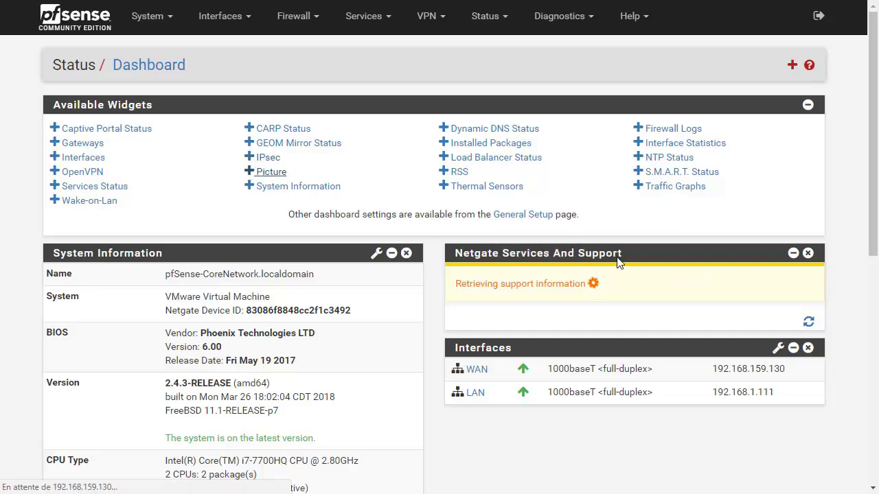
scroll(473, 352, "down", 5)
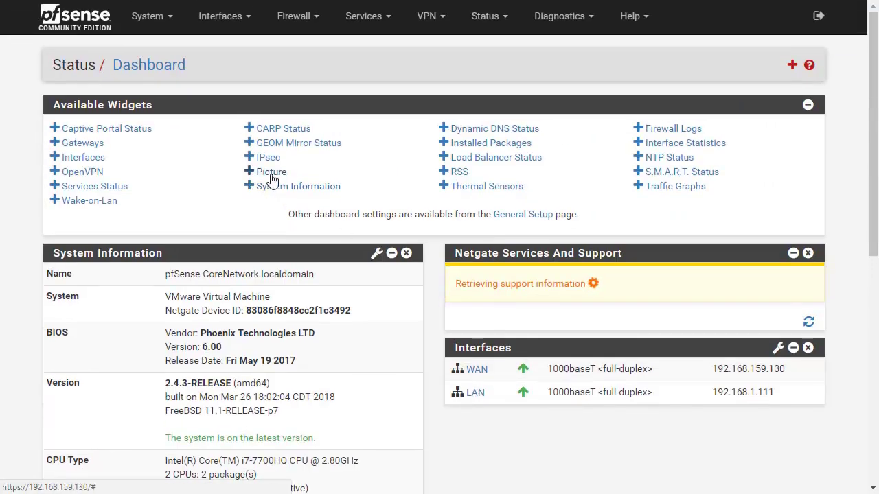
left_click(249, 175)
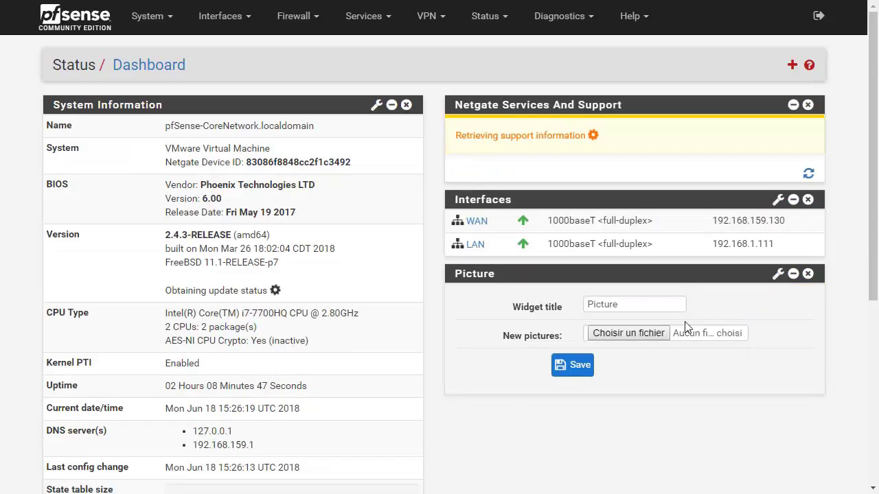
left_click(647, 300)
key("ctrl+a")
type("a")
key("BackSpace")
type("Cours PfSense")
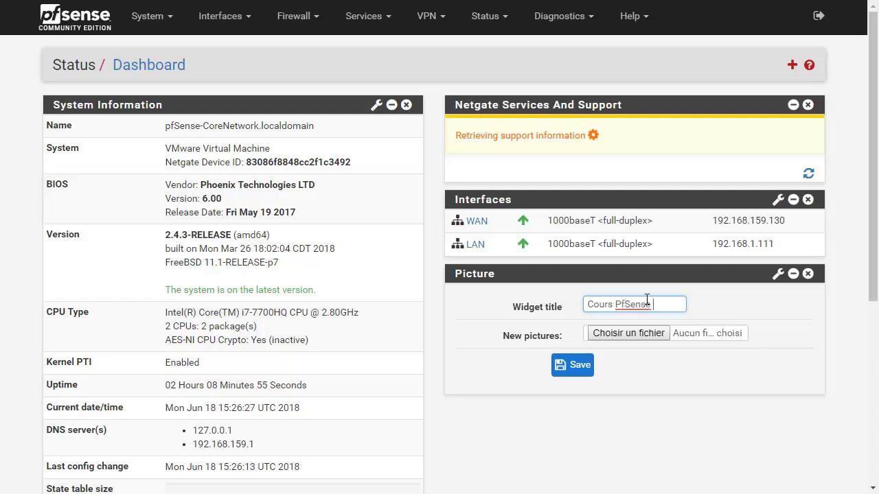
type(" Alphorm")
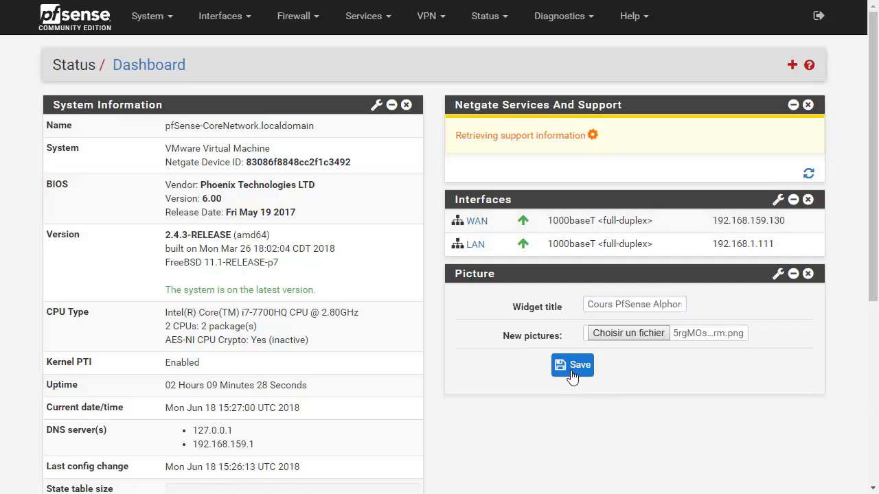
left_click(570, 372)
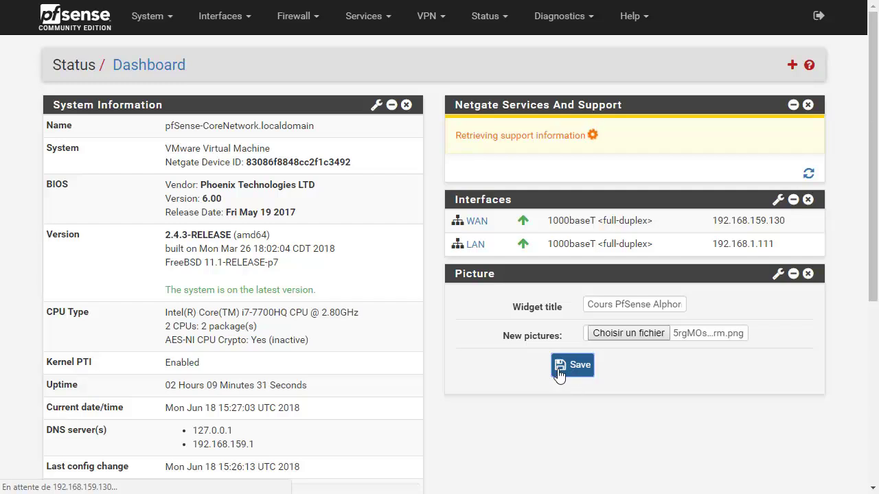
Move the Cours PfSense Alphorm widget to the top and collapse the Netgate Services And Support widget.
scroll(588, 355, "down", 3)
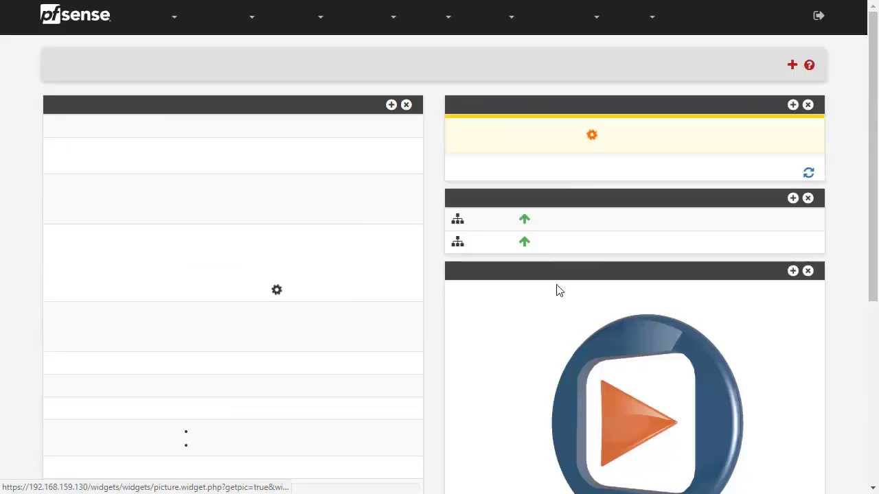
left_click_drag(701, 275, 687, 113)
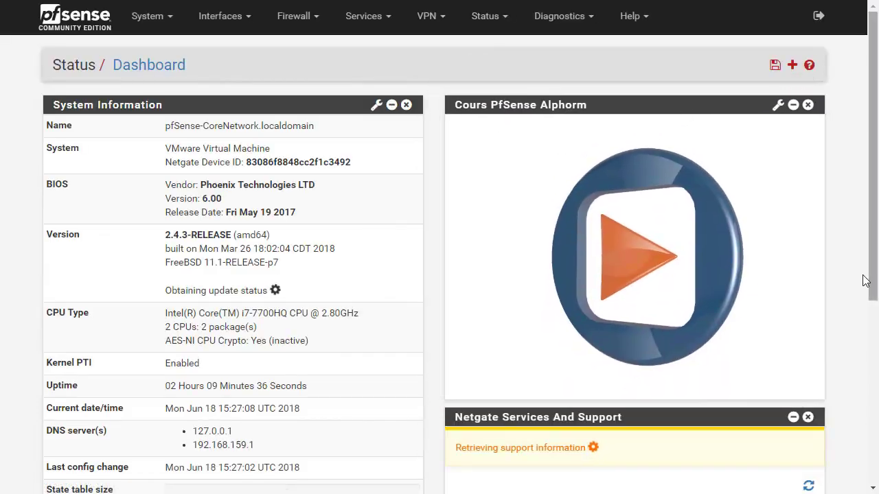
scroll(870, 275, "down", 4)
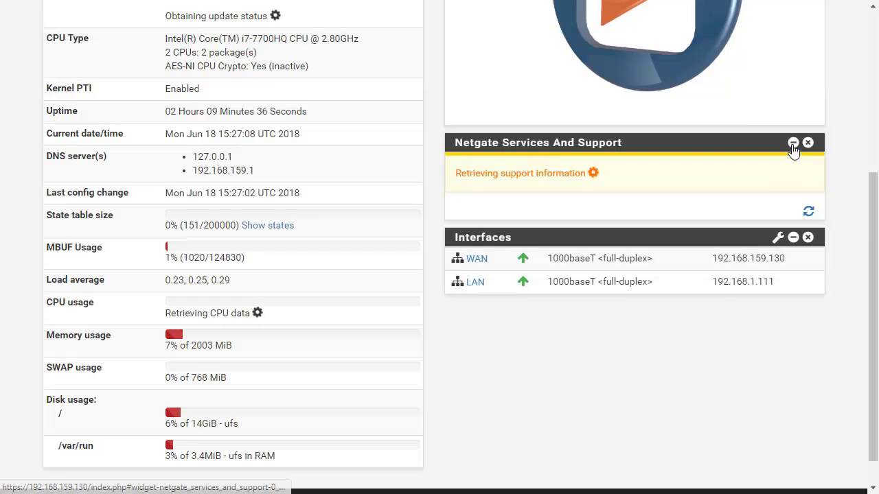
left_click(793, 145)
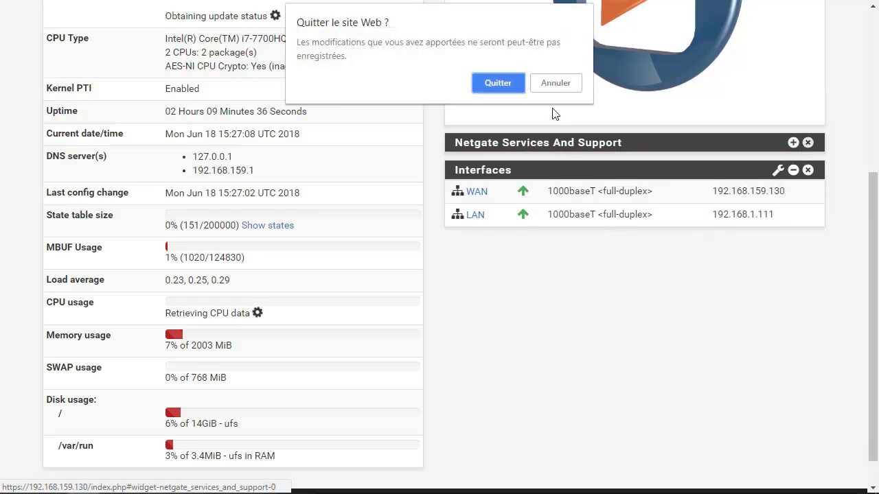
Confirm leaving the page to reload the dashboard, then open the System menu.
left_click(512, 84)
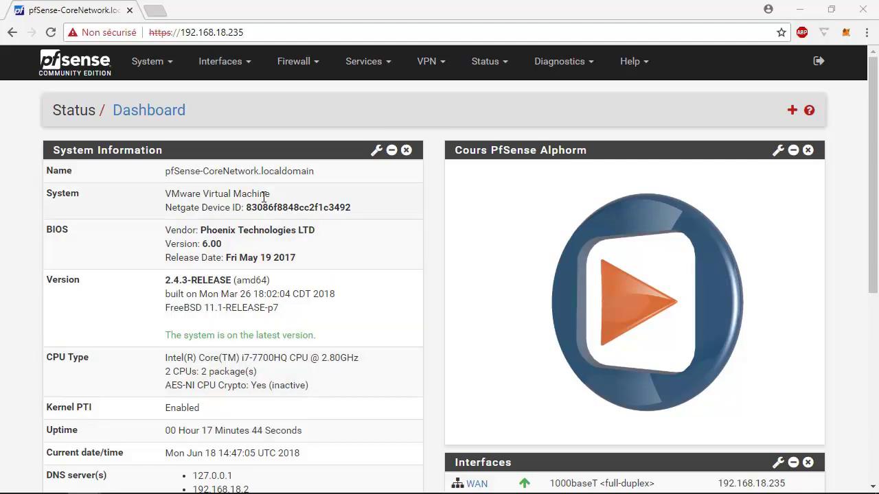
left_click(169, 70)
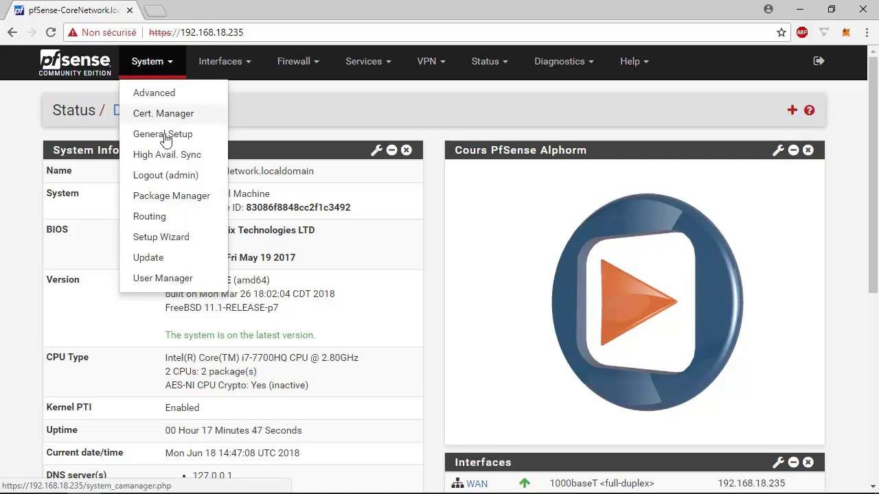
Enable the Secure Shell server on default port 22 in System > Advanced and save.
left_click(155, 93)
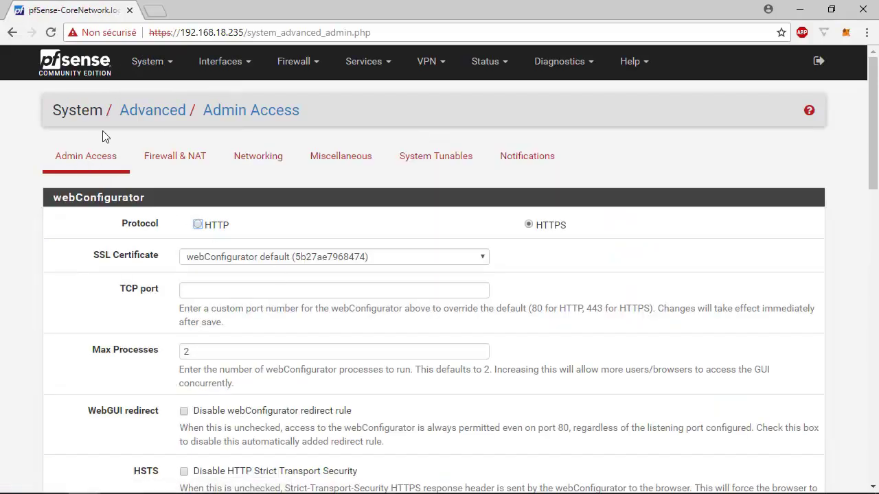
scroll(147, 304, "down", 2)
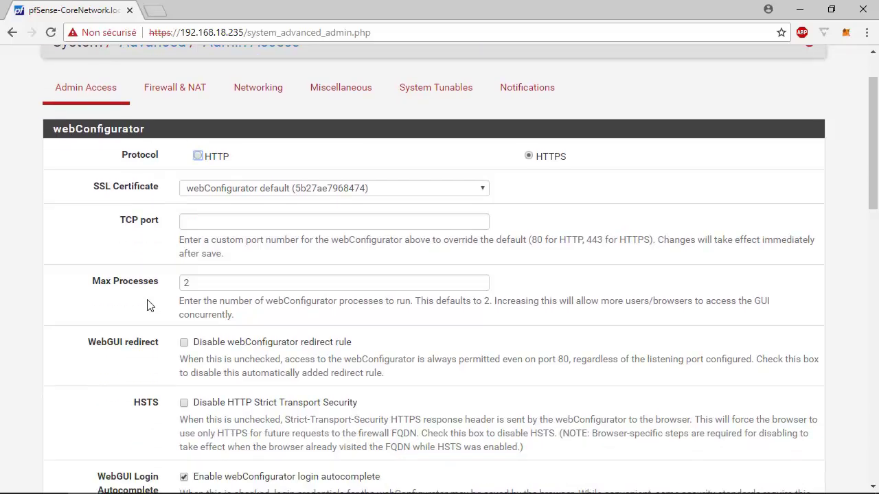
scroll(147, 305, "down", 2)
scroll(146, 304, "down", 3)
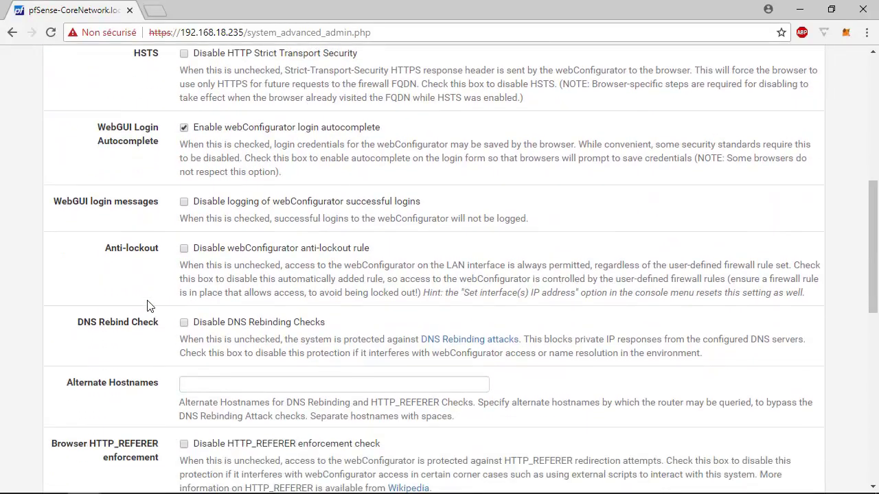
scroll(147, 304, "down", 4)
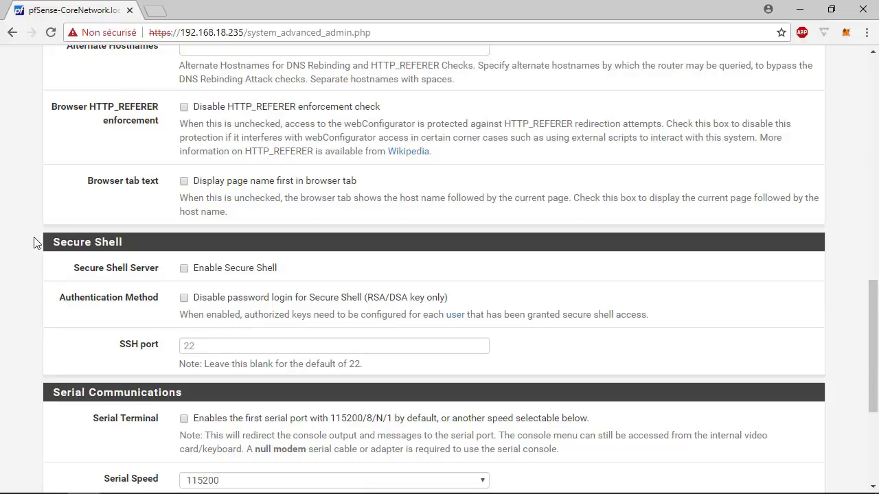
left_click_drag(47, 245, 161, 247)
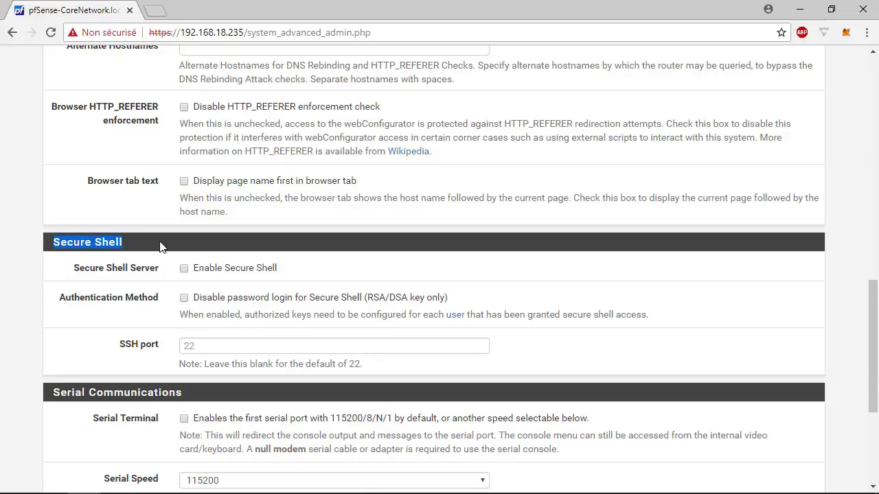
left_click(185, 270)
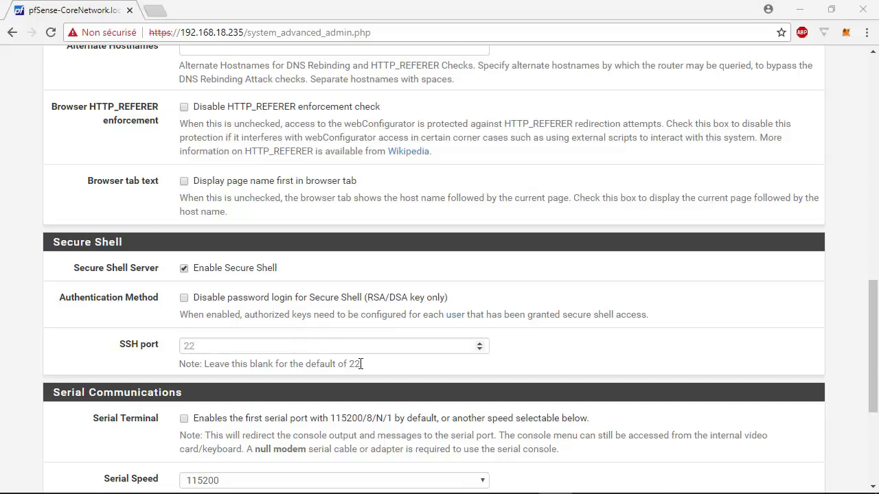
left_click_drag(361, 364, 319, 364)
scroll(551, 308, "down", 4)
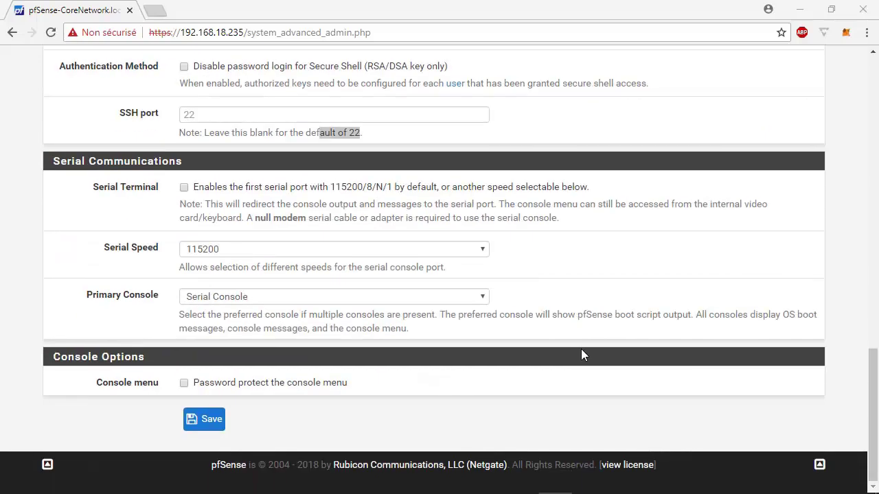
left_click(223, 427)
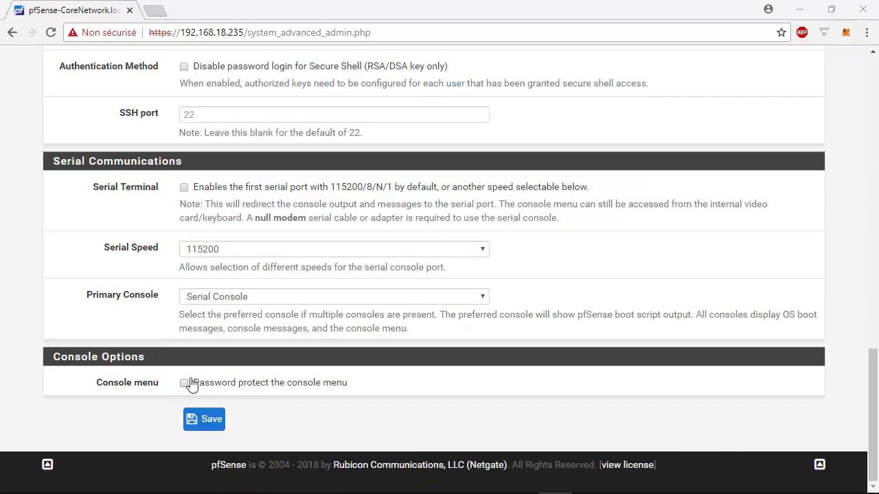
Password-protect the console menu and save the Admin Access settings again.
left_click(188, 383)
left_click(212, 419)
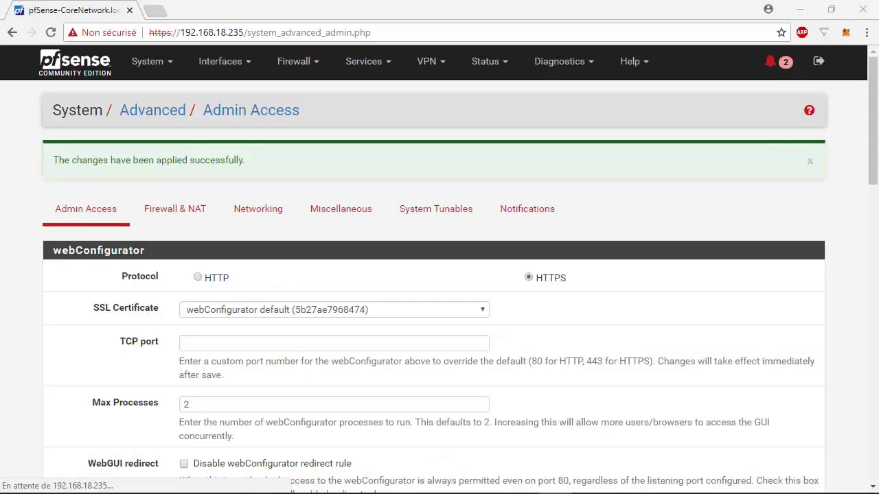
scroll(160, 248, "down", 15)
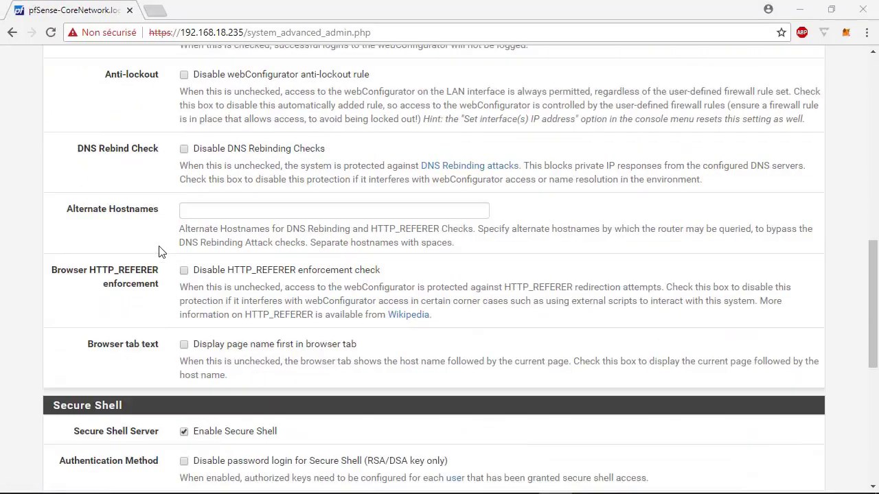
scroll(158, 278, "up", 9)
scroll(167, 277, "up", 6)
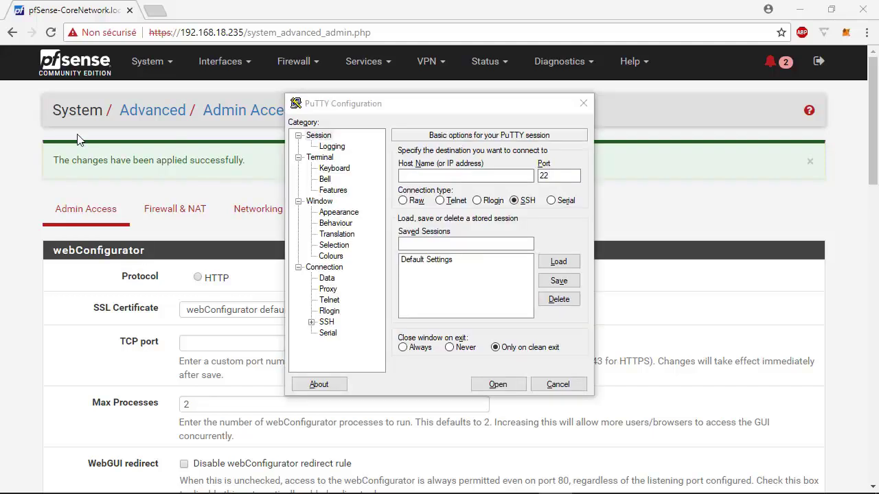
Open a PuTTY SSH session to 192.168.18.235, accept the host key, and log in as root.
left_click_drag(367, 96, 325, 155)
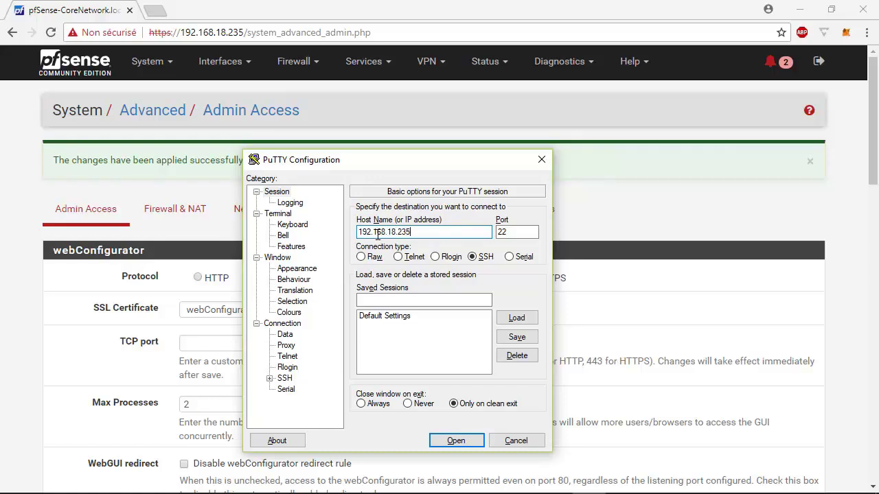
left_click(459, 440)
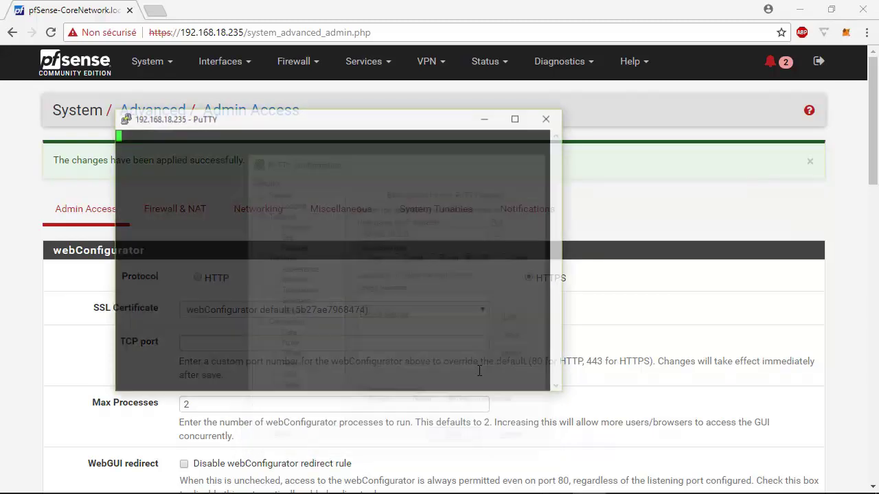
left_click(410, 345)
type("root")
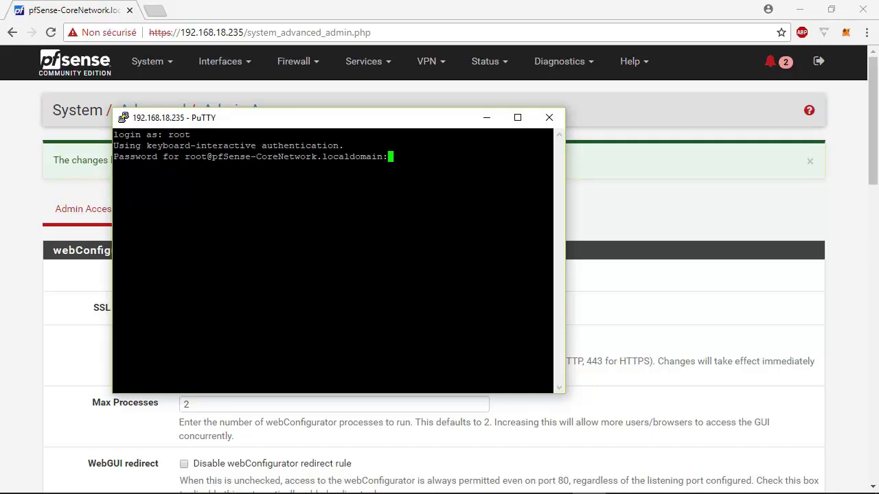
key("Return")
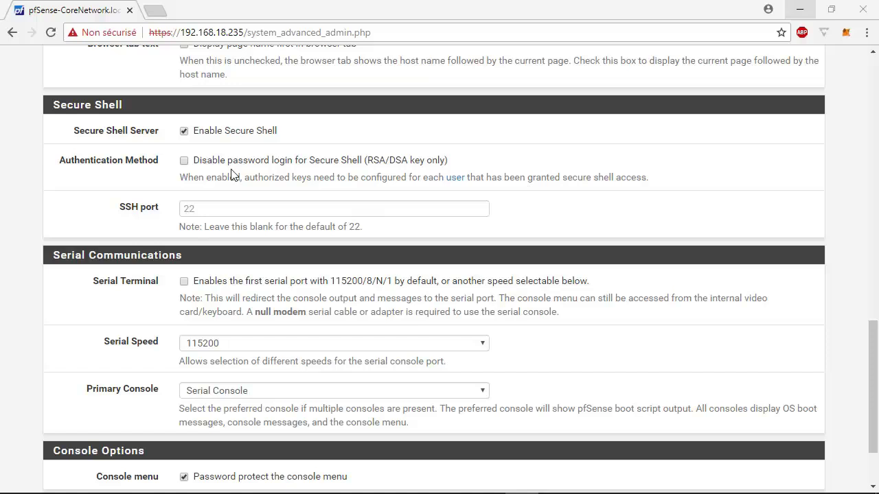
Tick 'Disable password login for Secure Shell', save, and open the User Manager.
left_click(239, 168)
left_click(376, 192)
scroll(376, 192, "down", 2)
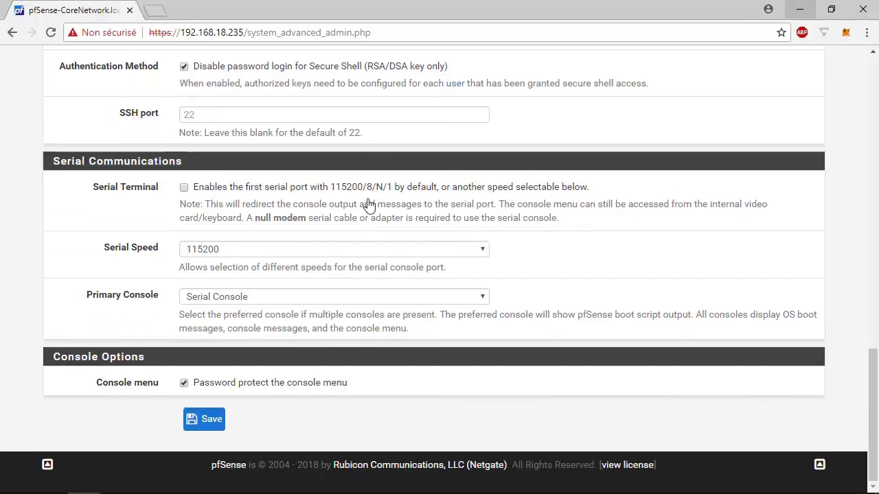
left_click(212, 424)
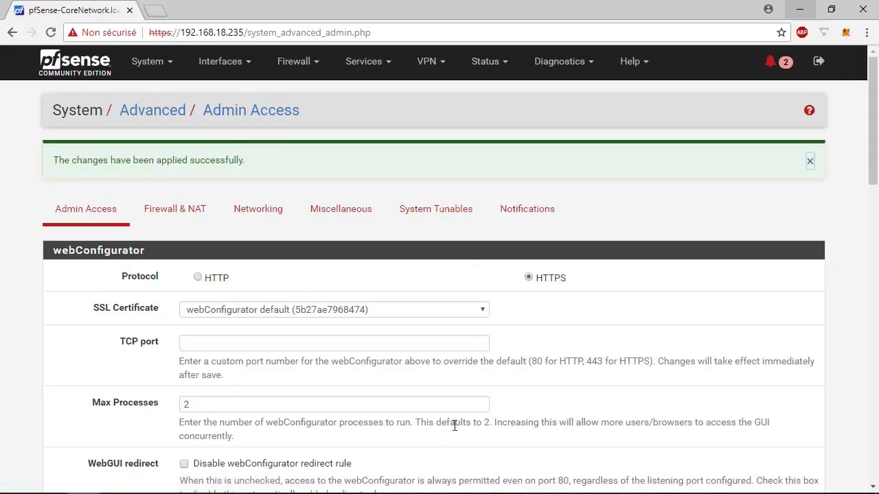
scroll(453, 391, "down", 13)
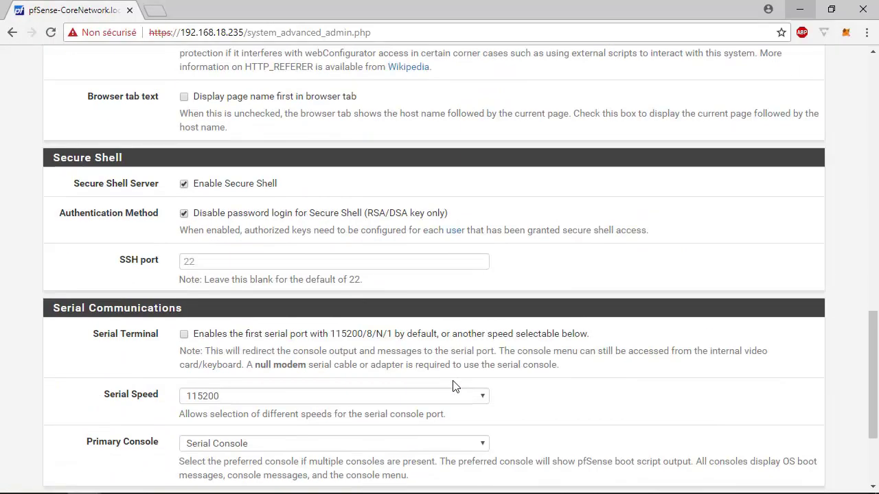
left_click(456, 231)
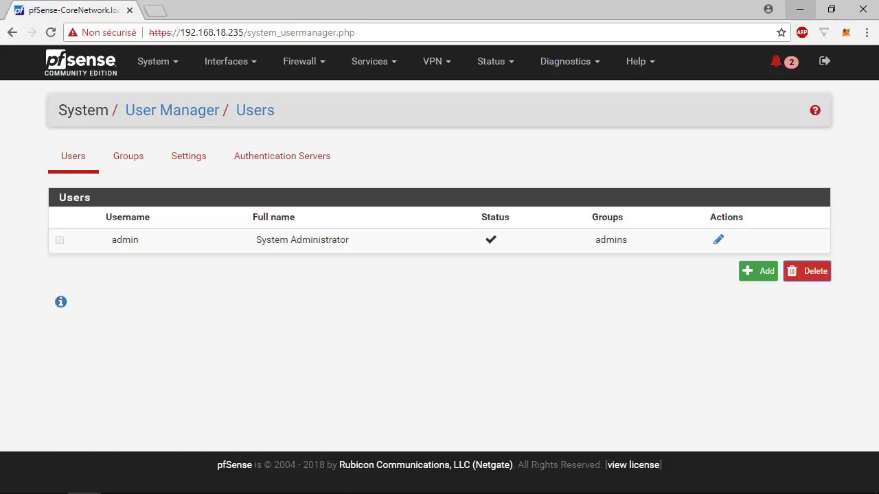
Start a new user named alphorm and enter its password twice.
left_click(761, 274)
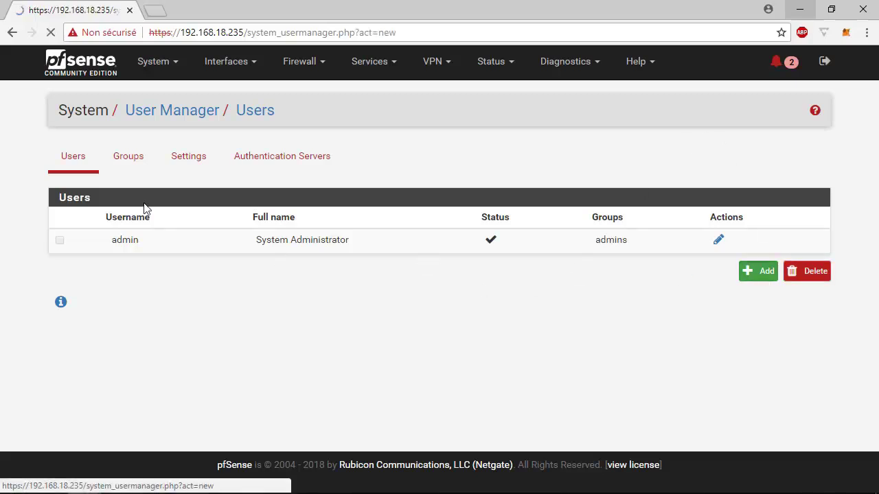
left_click(220, 284)
type("alphorm")
key("Tab")
type("alphorm")
key("Tab")
type("alphorm")
key("Tab")
type("alphorm")
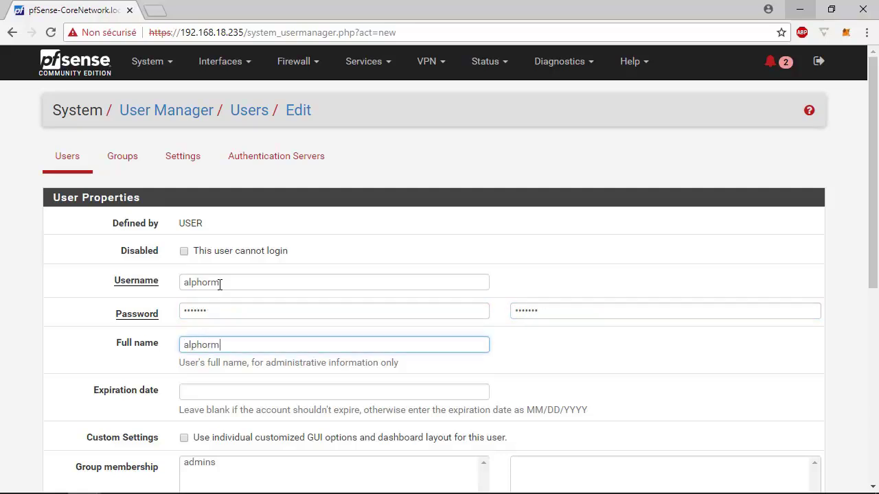
Make the user a member of the admins group and scroll to Authorized SSH Keys.
scroll(253, 323, "down", 1)
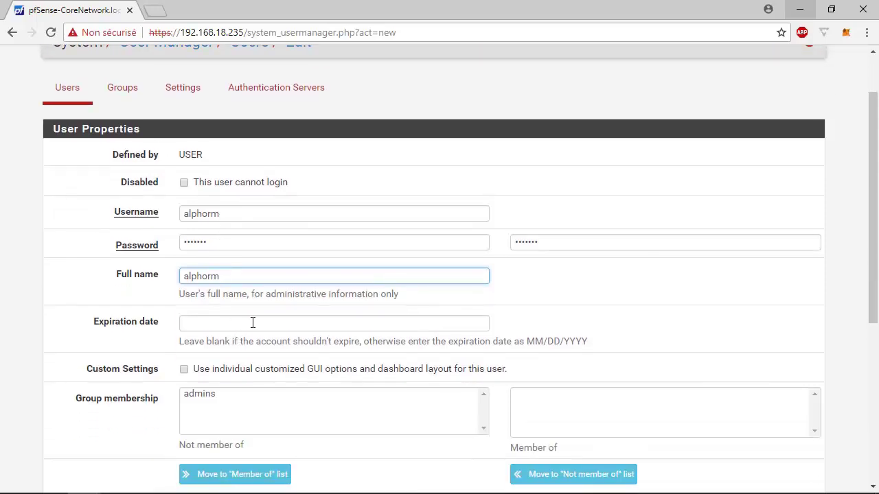
scroll(252, 323, "down", 2)
left_click(251, 280)
left_click(209, 259)
left_click(575, 337)
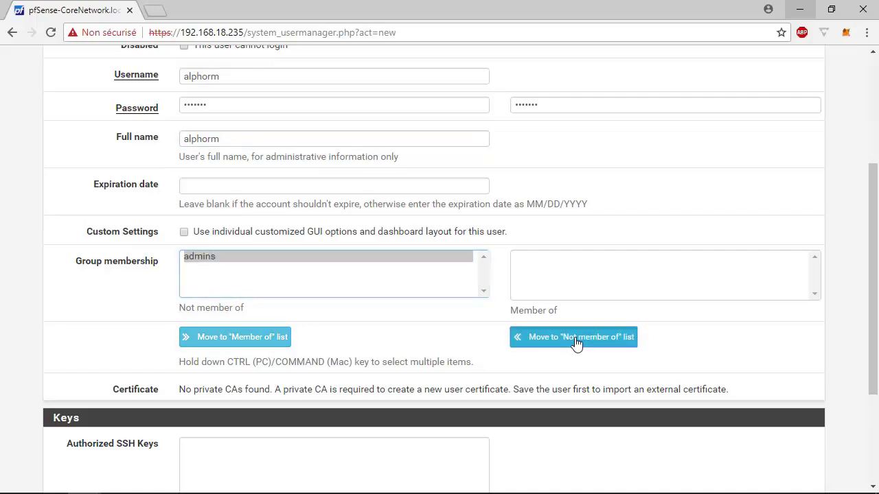
left_click(228, 337)
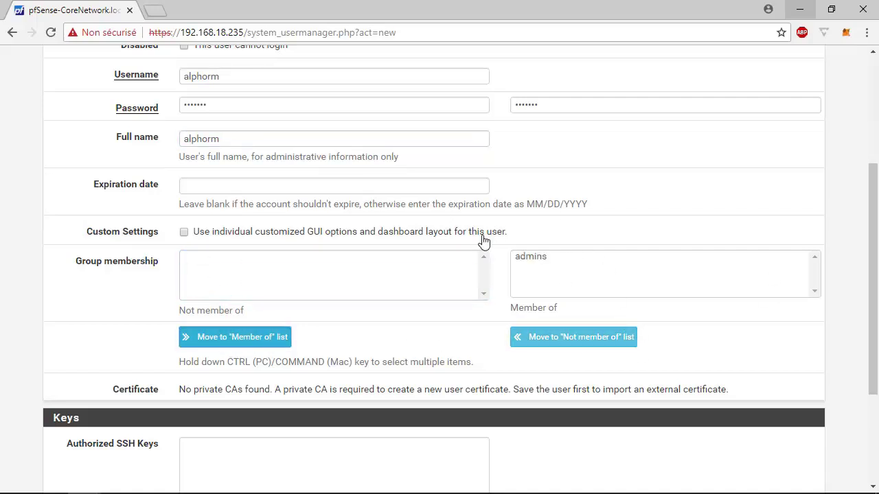
scroll(432, 300, "down", 1)
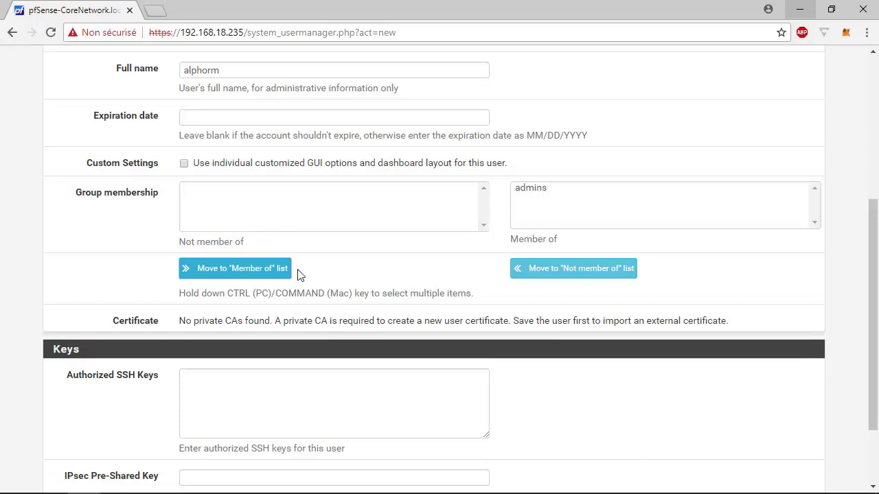
scroll(318, 306, "down", 2)
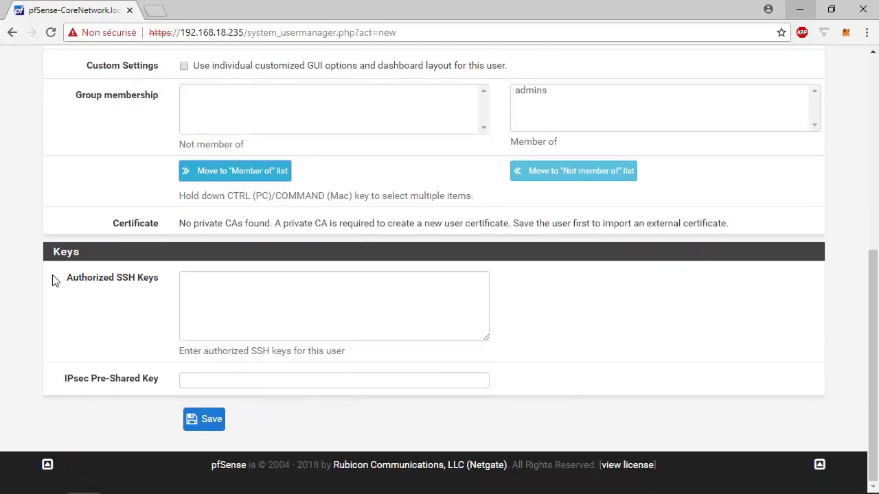
left_click_drag(58, 278, 169, 278)
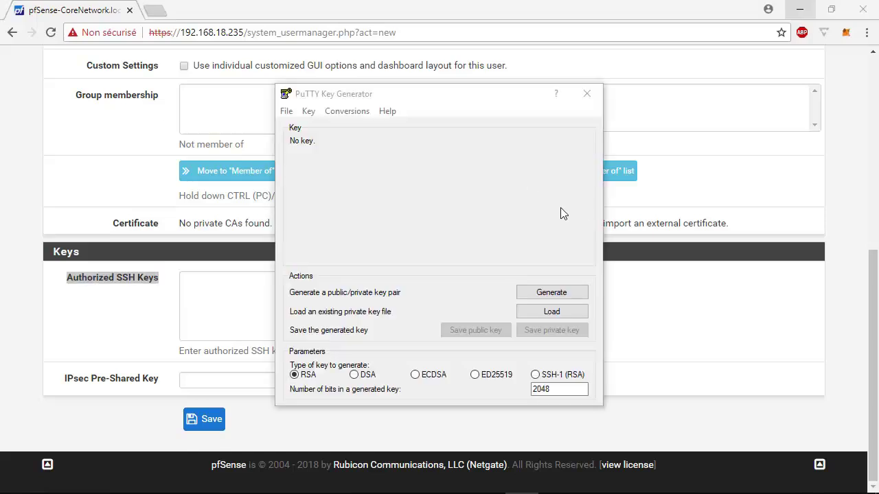
Generate an RSA key in PuTTYgen, paste its public key into alphorm's Authorized SSH Keys, and save.
left_click(541, 294)
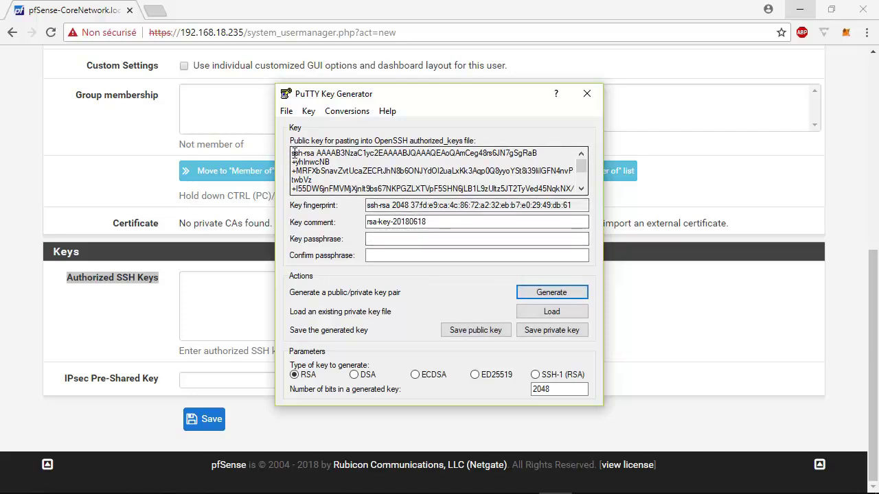
left_click_drag(293, 153, 569, 211)
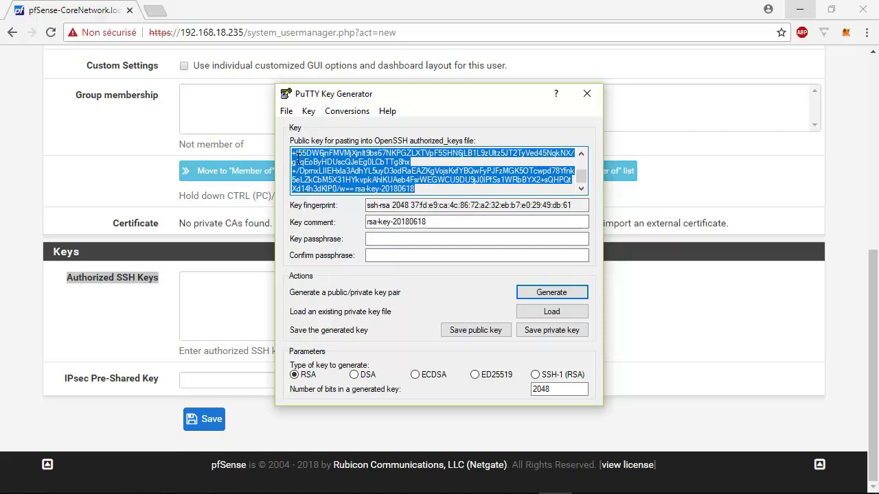
left_click(217, 116)
left_click(237, 318)
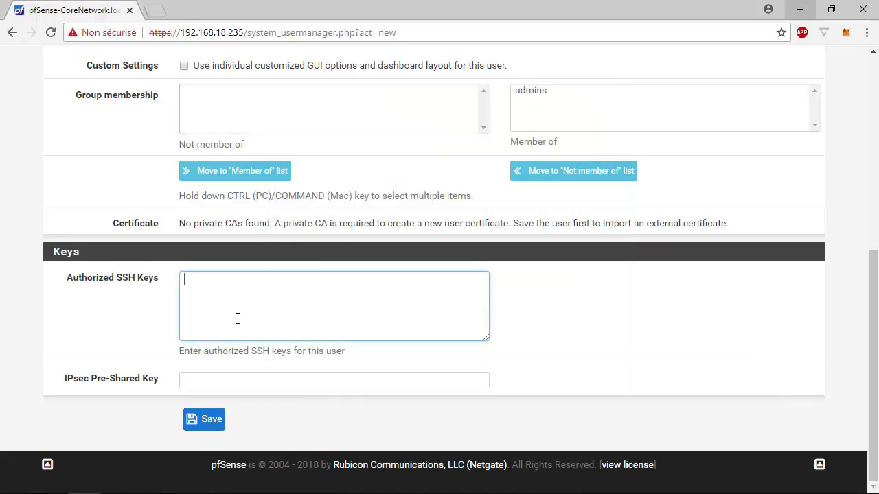
key("ctrl+v")
left_click(209, 420)
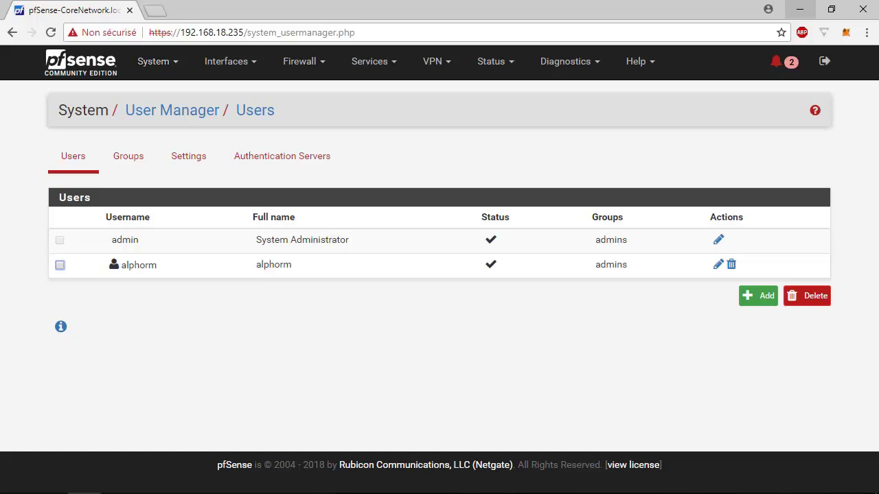
key("alt+Tab")
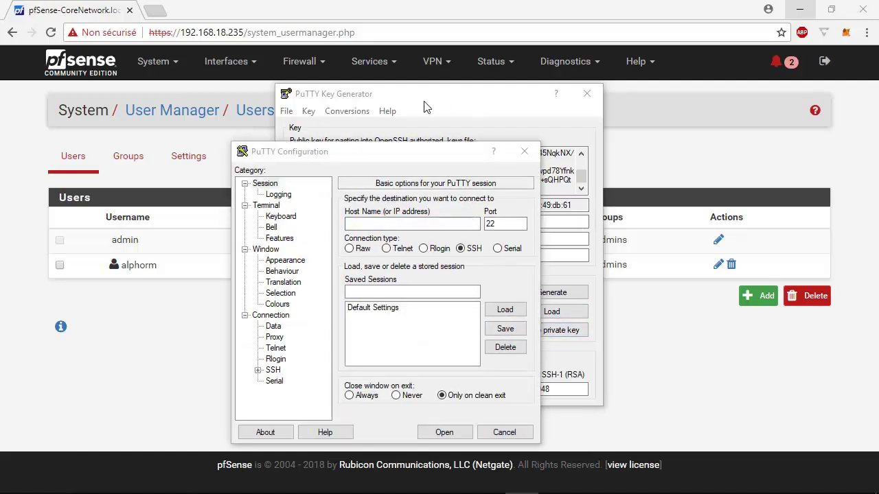
Choose privé.ppk as the private key under Connection > SSH > Auth.
left_click_drag(381, 145, 563, 95)
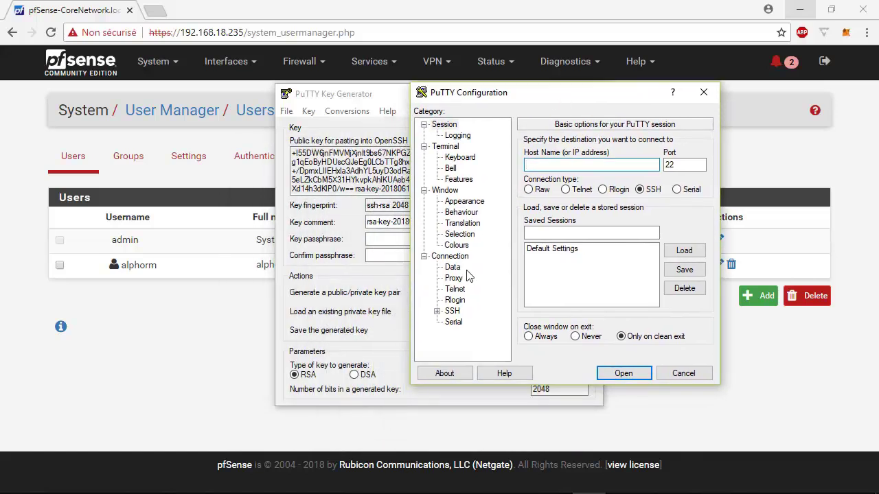
left_click(436, 311)
left_click(465, 300)
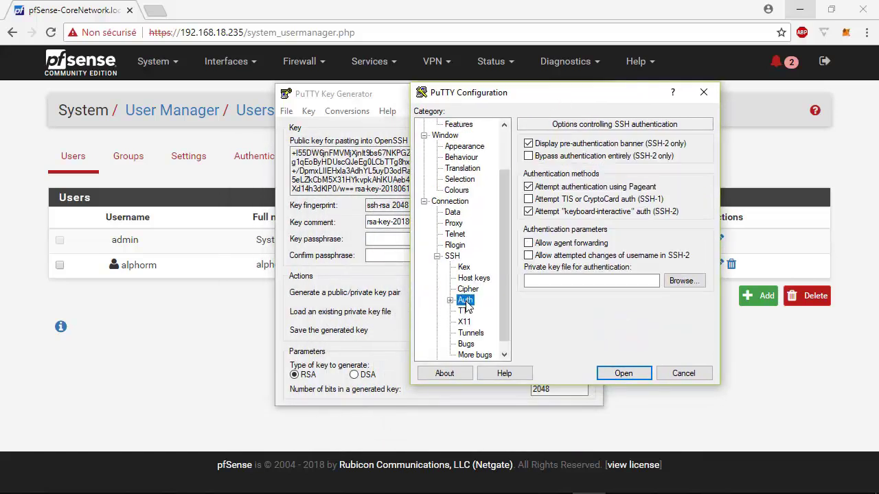
left_click(450, 300)
scroll(467, 328, "down", 1)
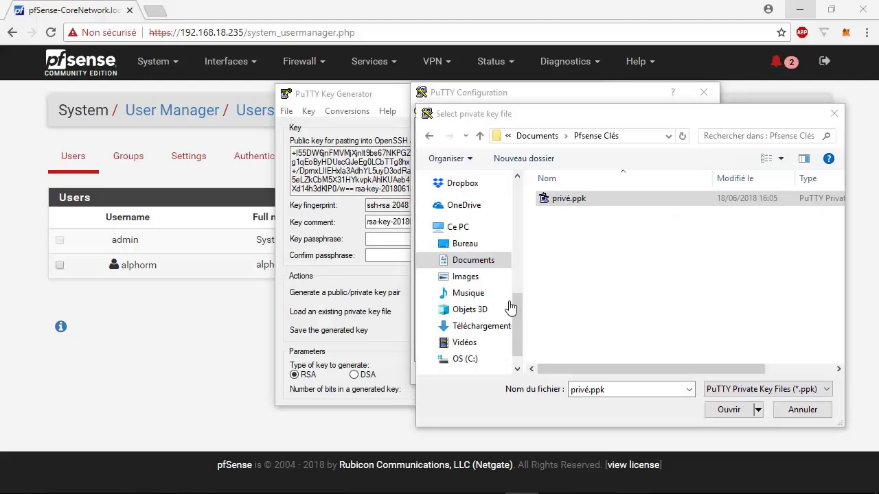
double_click(600, 201)
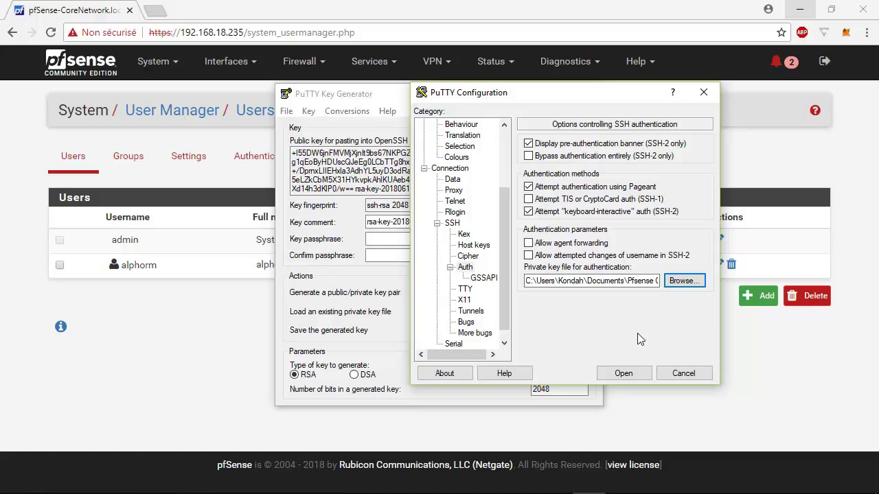
scroll(442, 160, "up", 3)
Set the session host name to 192.168.18.235 on port 22.
left_click(458, 136)
left_click(455, 126)
left_click(556, 165)
type("1")
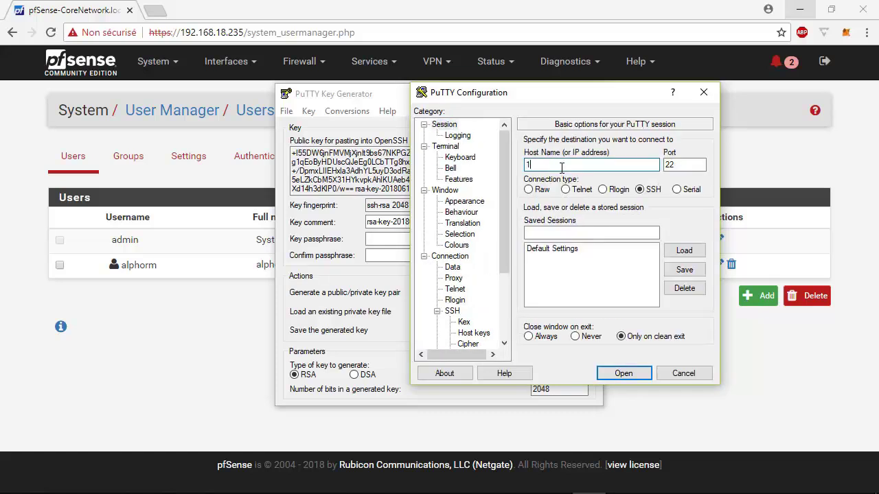
type("92.168.18.235")
key("Tab")
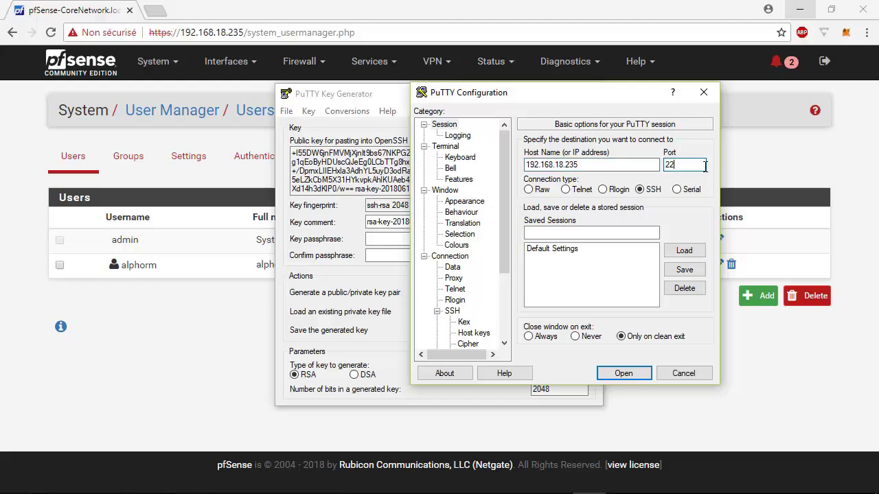
key("alt+Tab")
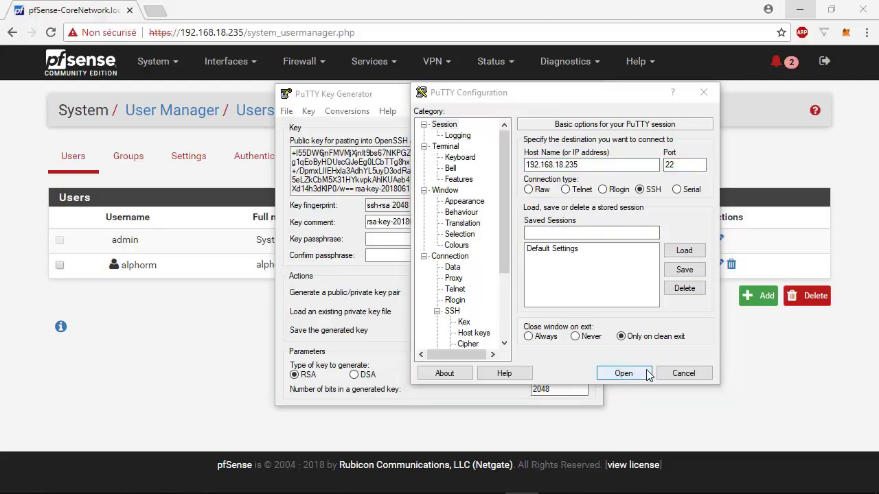
Open the connection and log in as alphorm using public key authentication.
left_click(645, 374)
type("alphorm")
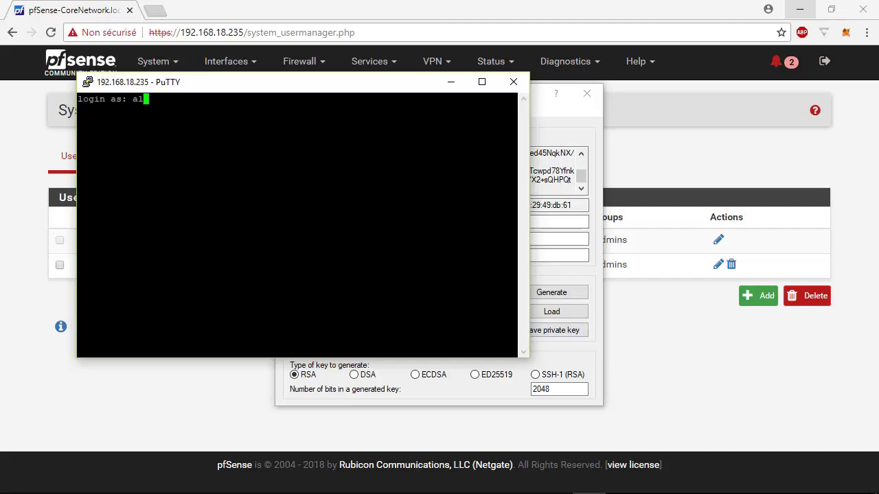
key("Return")
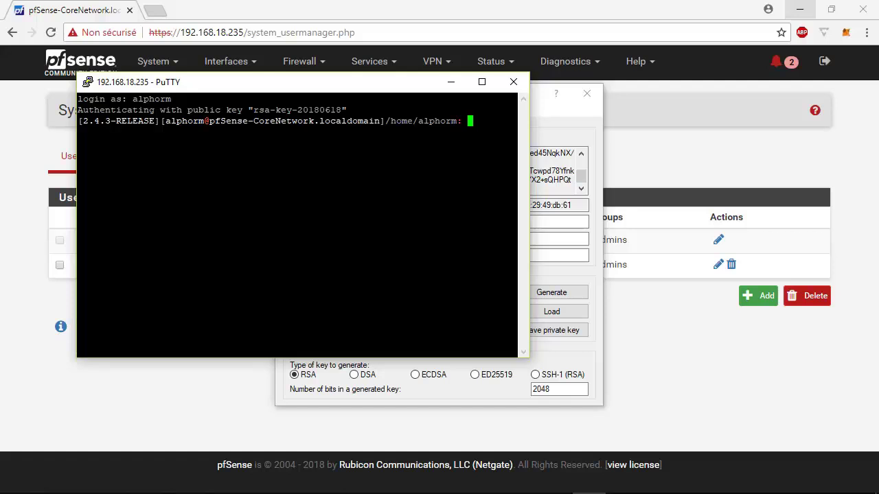
key("Return")
key("Return")
key("Return")
key("Return")
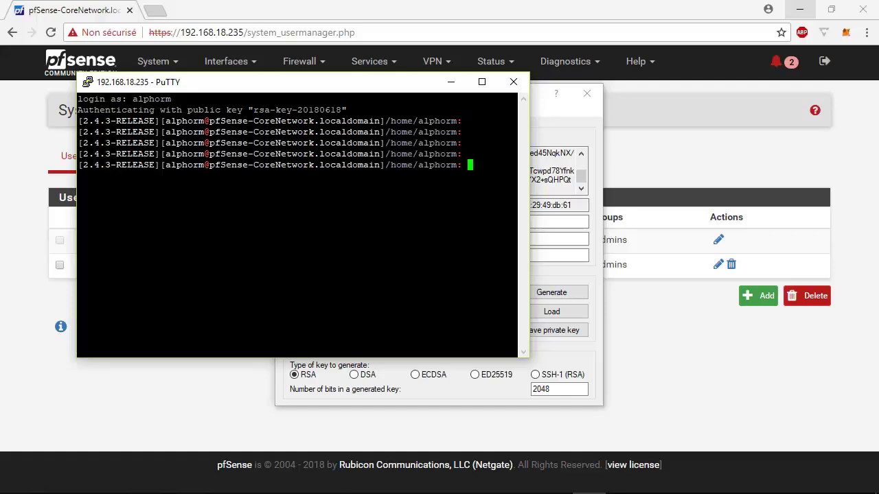